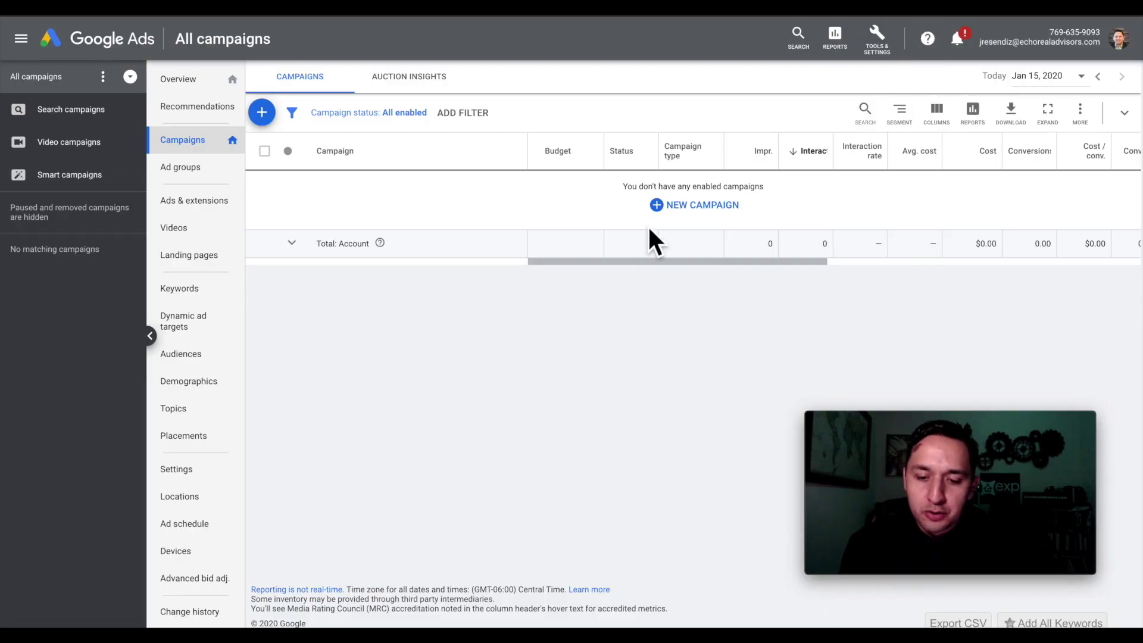
- Start a new campaign, then begin a new conversion action from Tools & Settings > Conversions
left_click(695, 205)
left_click(720, 249)
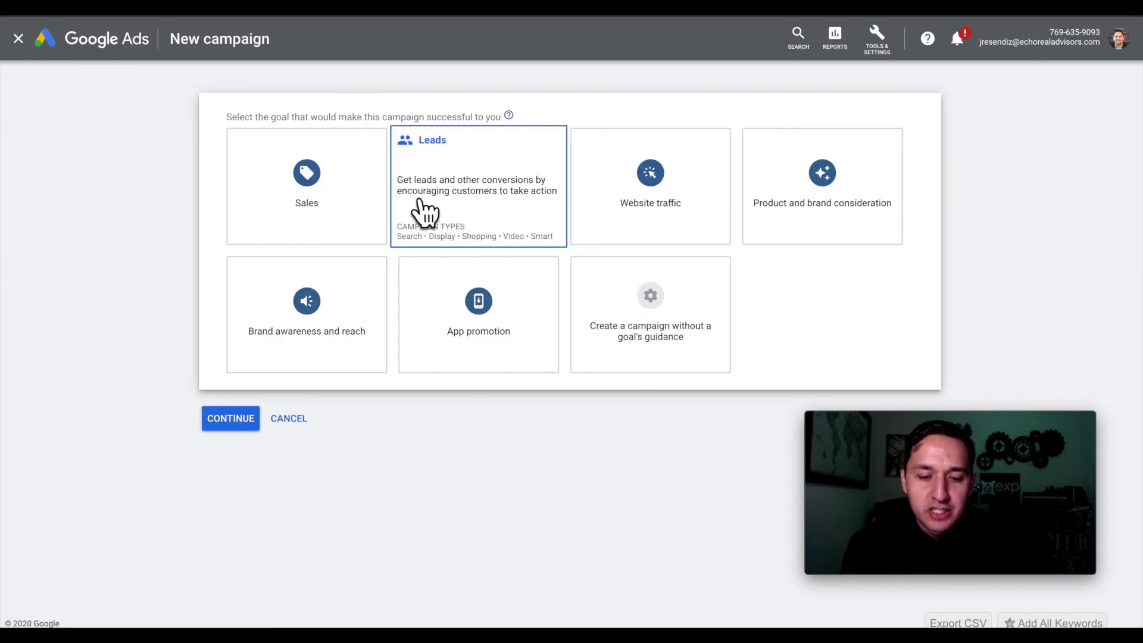
left_click(875, 39)
left_click(765, 109)
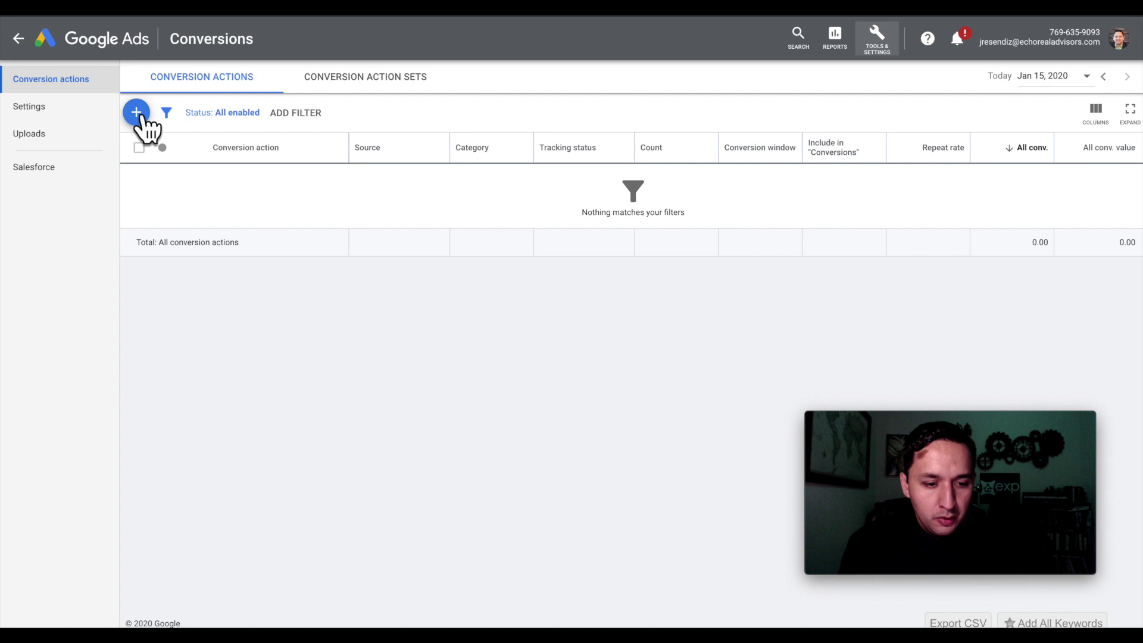
left_click(137, 112)
- Create a Website conversion in the Lead category named 'The 10 Min Video - Conversion'
left_click(398, 174)
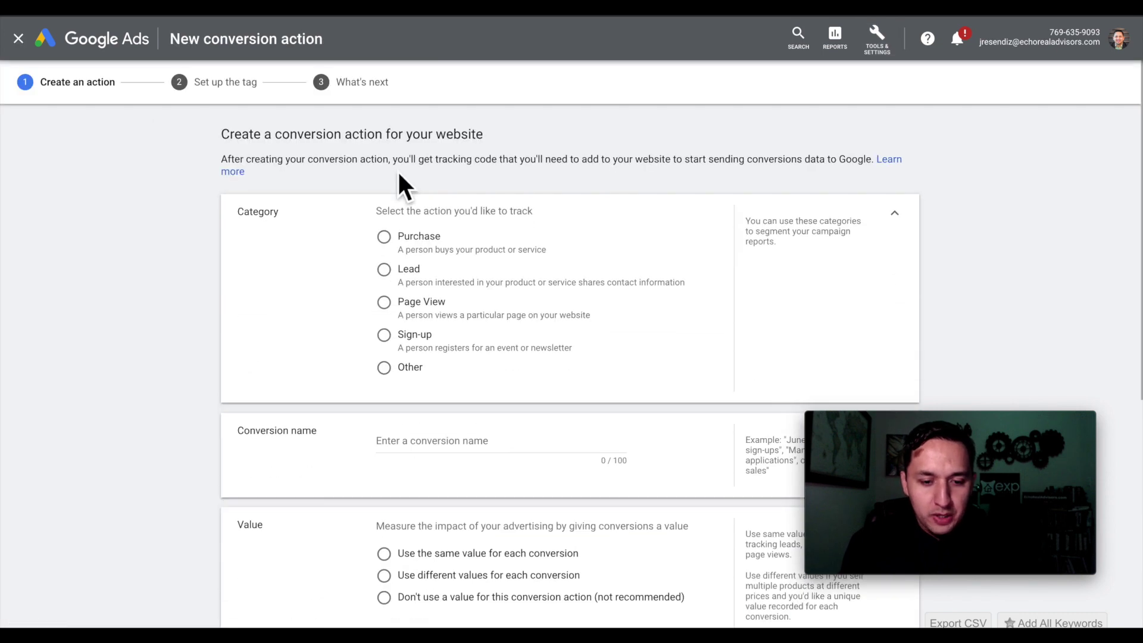
left_click(385, 273)
scroll(390, 287, "down", 1)
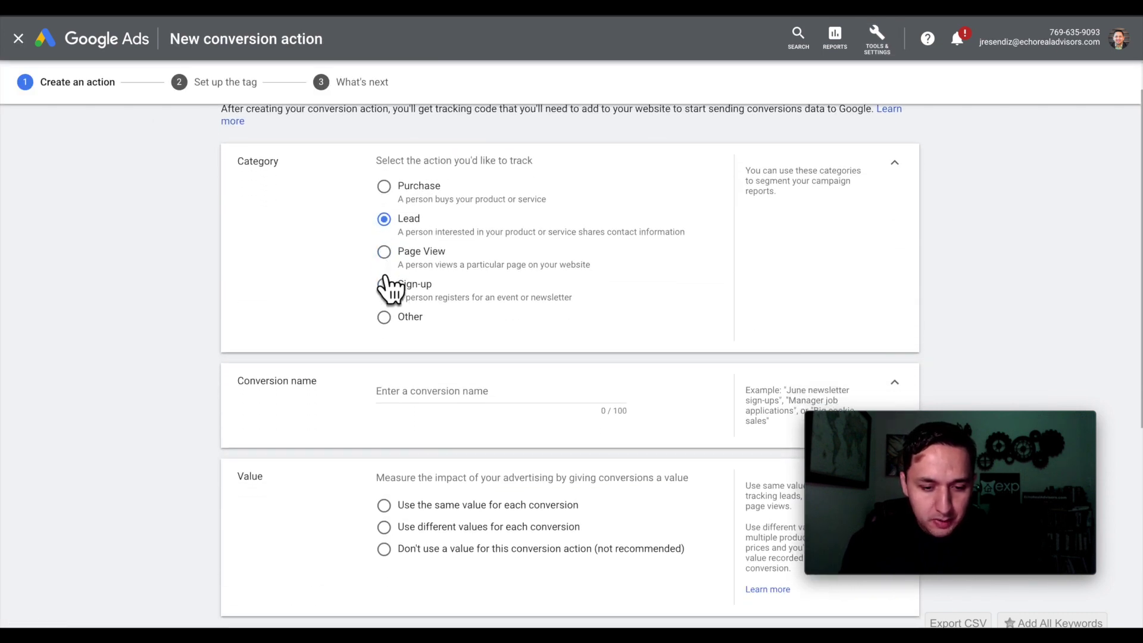
scroll(391, 287, "up", 1)
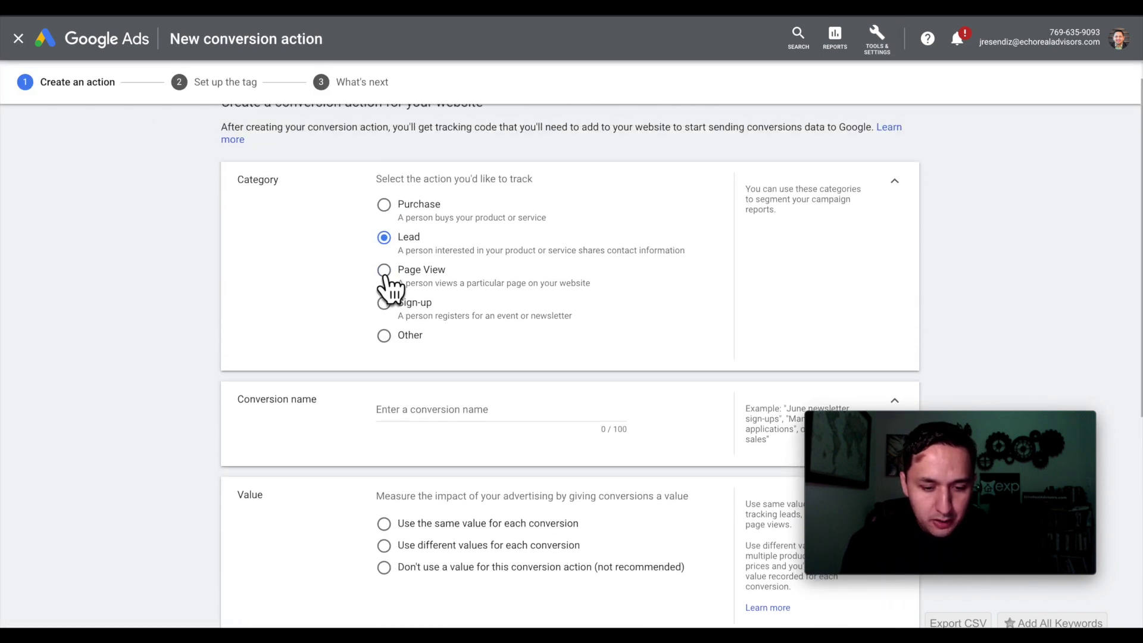
left_click(422, 420)
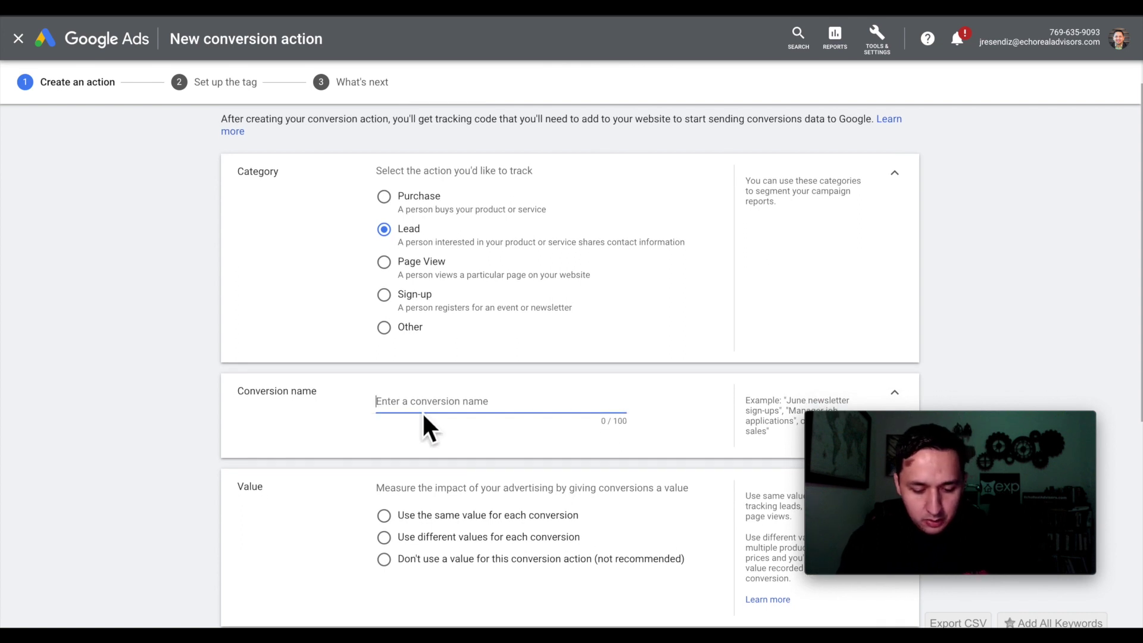
type("The 10 Min Video - Conversion")
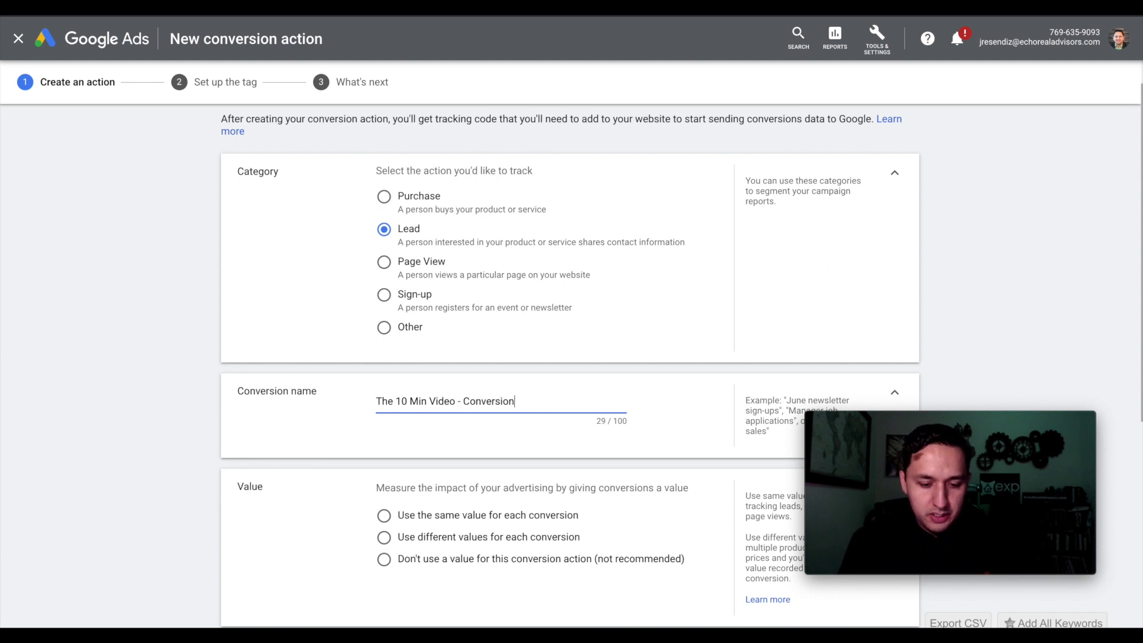
- Give each conversion the same USD 1 value, count One per interaction, and create it
scroll(413, 539, "down", 2)
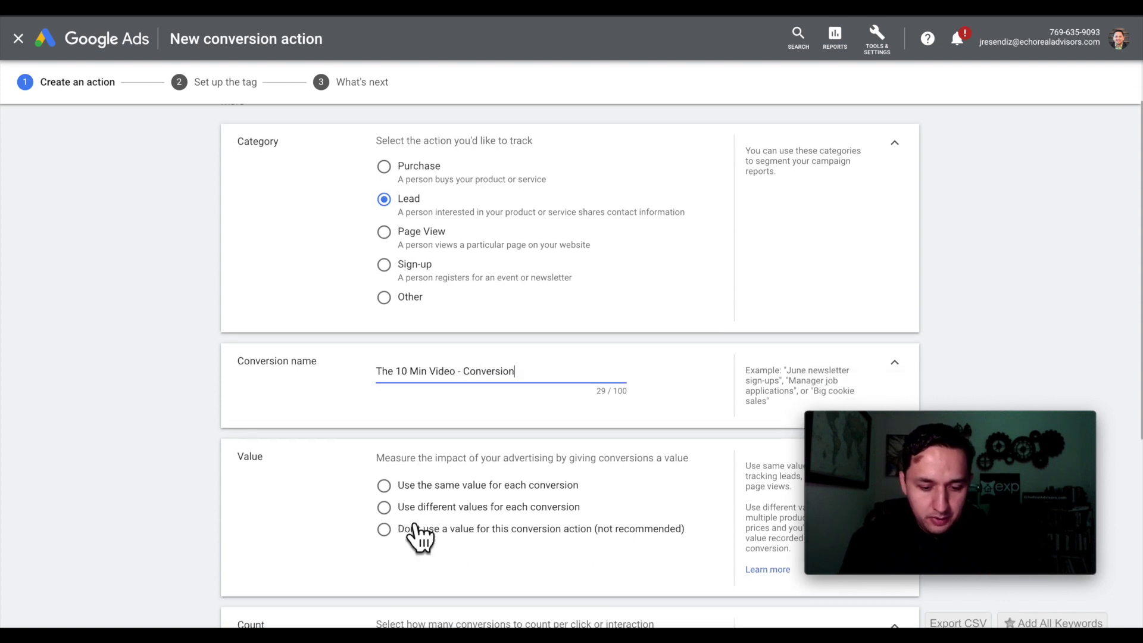
left_click(384, 395)
scroll(485, 299, "down", 2)
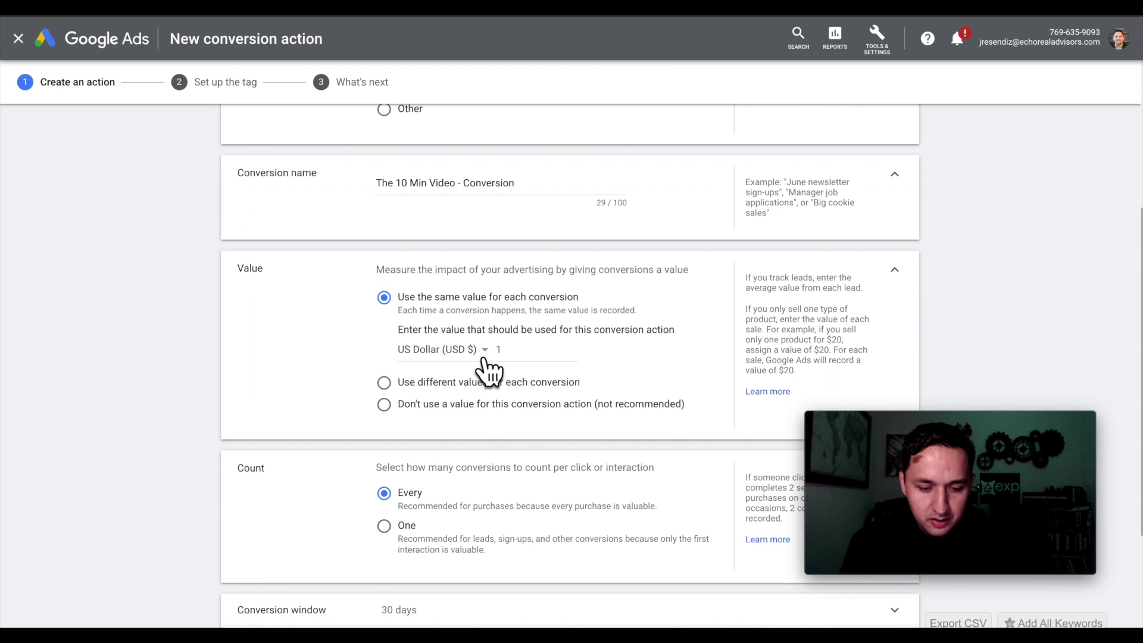
scroll(527, 324, "down", 2)
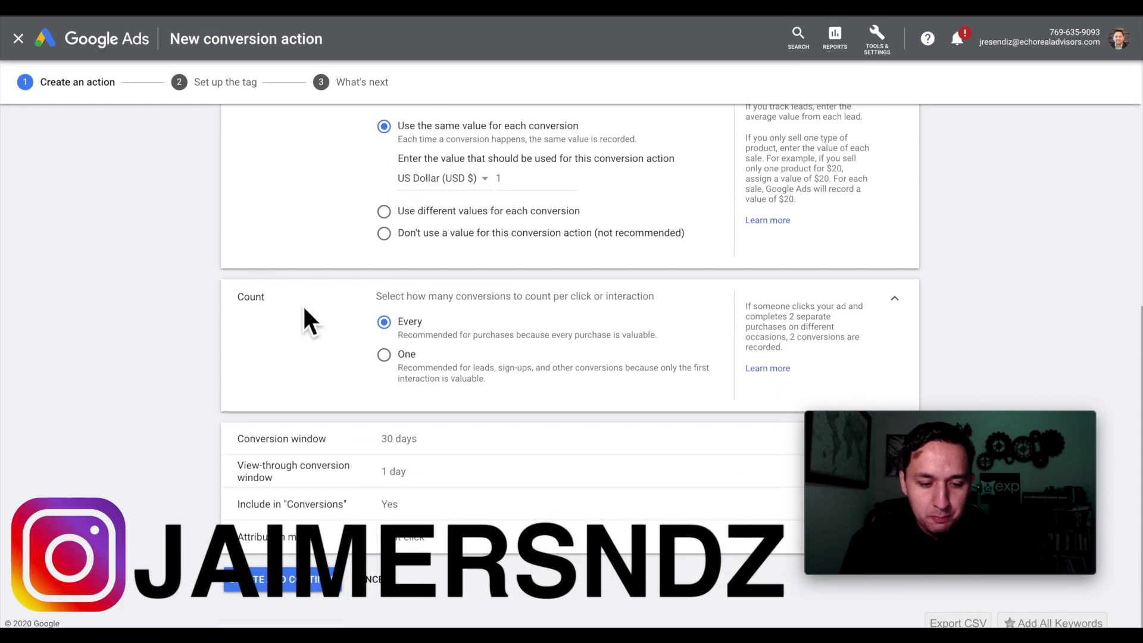
left_click(385, 356)
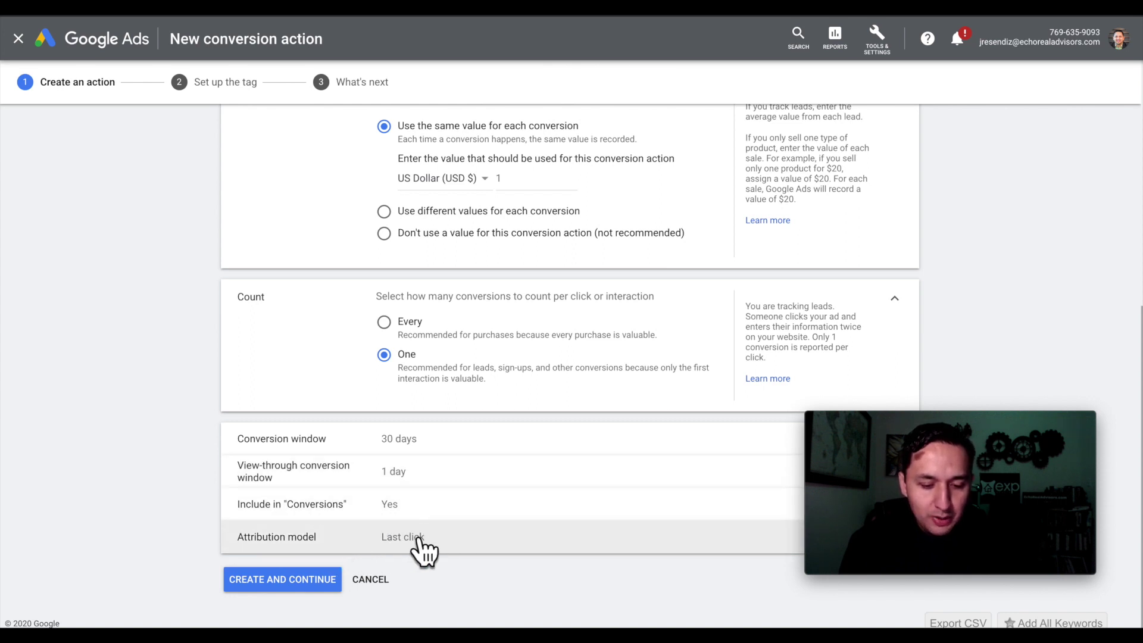
left_click(297, 580)
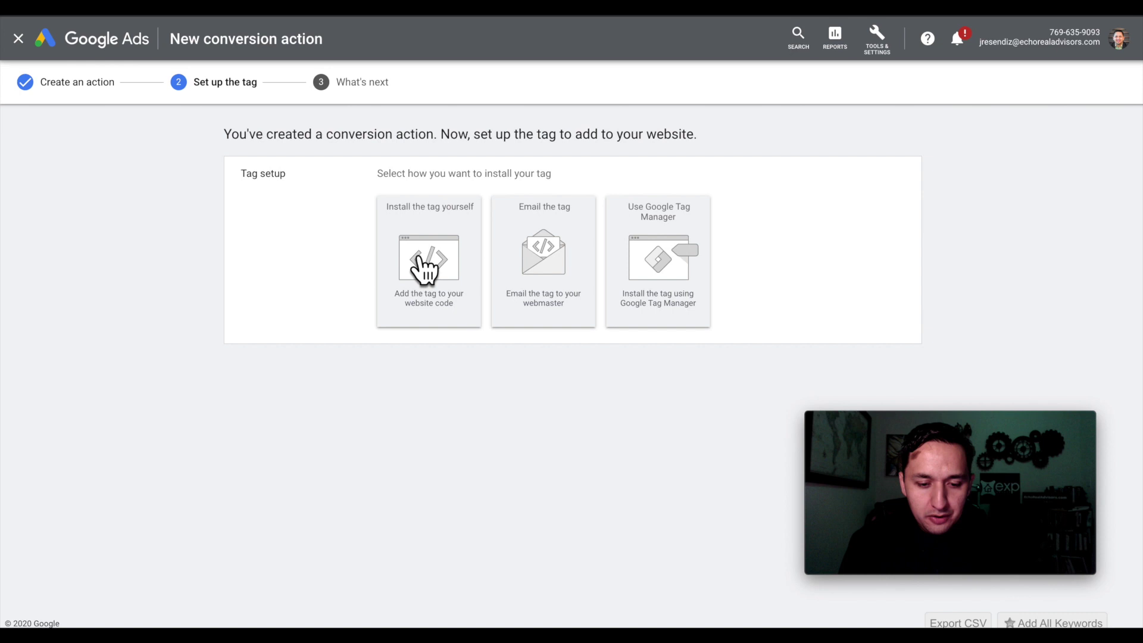
- Choose self-install, copy the global site tag code, and switch to the ClickFunnels funnel
left_click(424, 265)
scroll(527, 298, "down", 2)
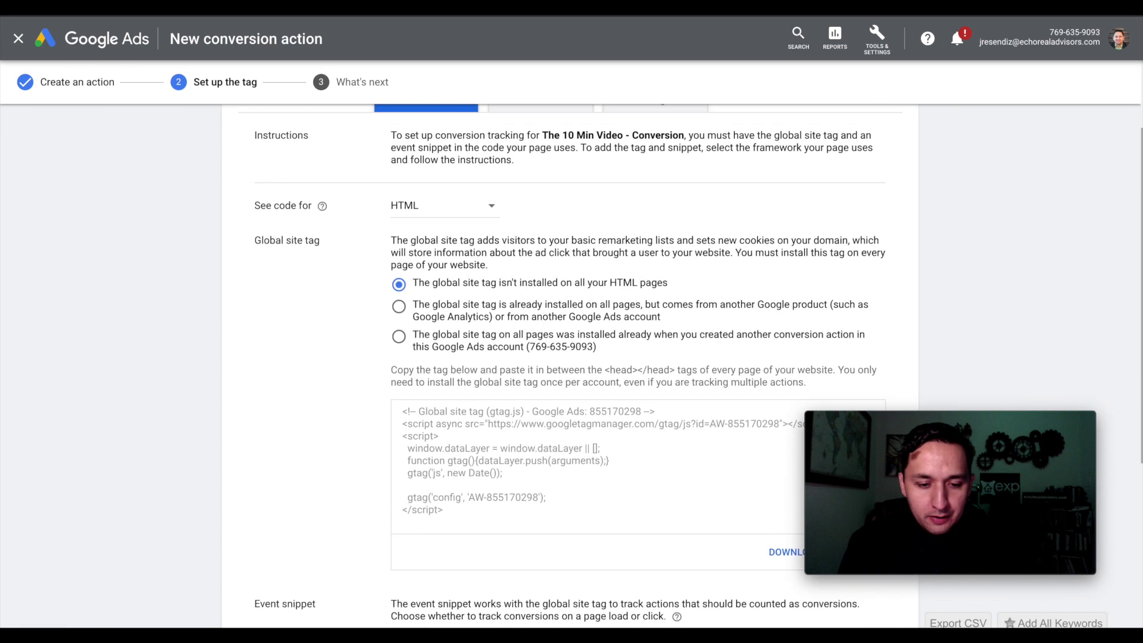
scroll(527, 293, "down", 1)
scroll(434, 248, "down", 1)
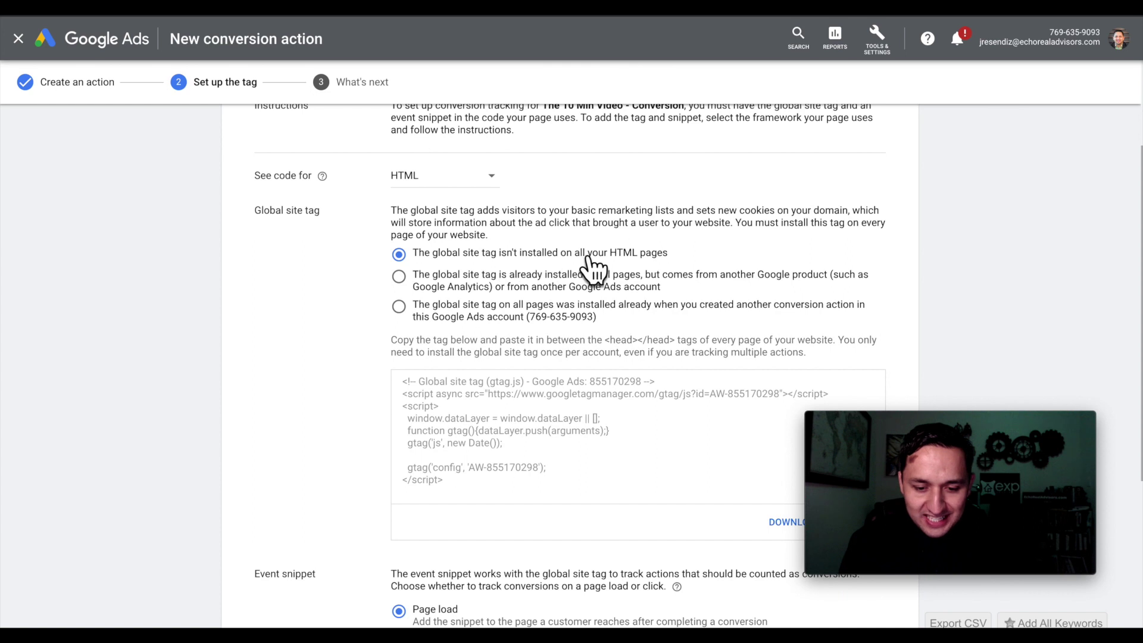
left_click(493, 465)
key("ctrl+c")
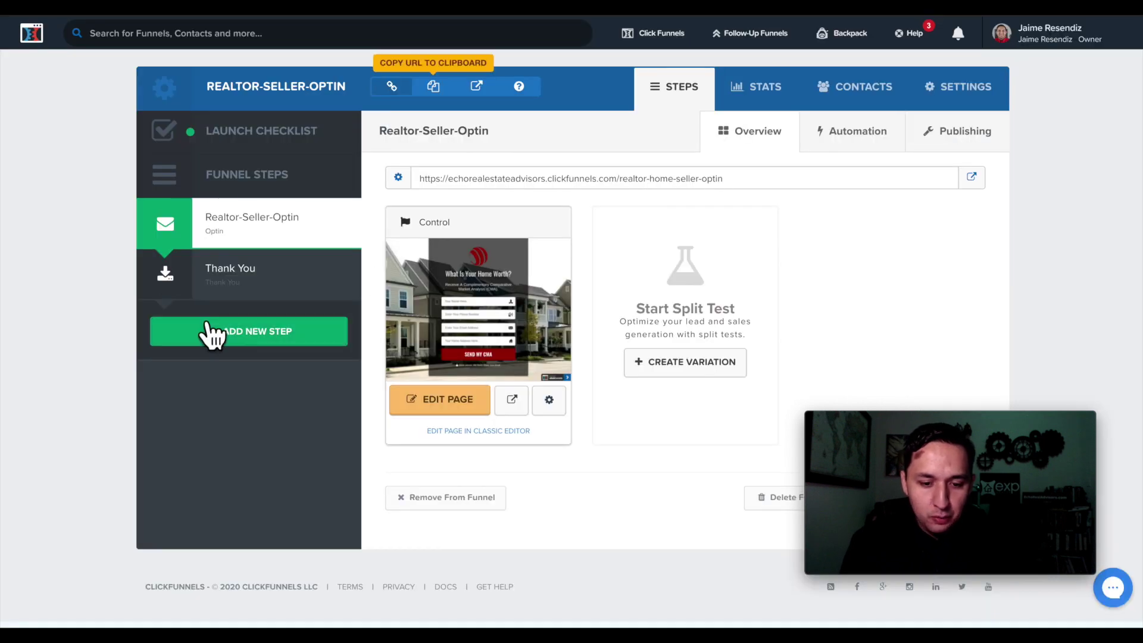
left_click(83, 425)
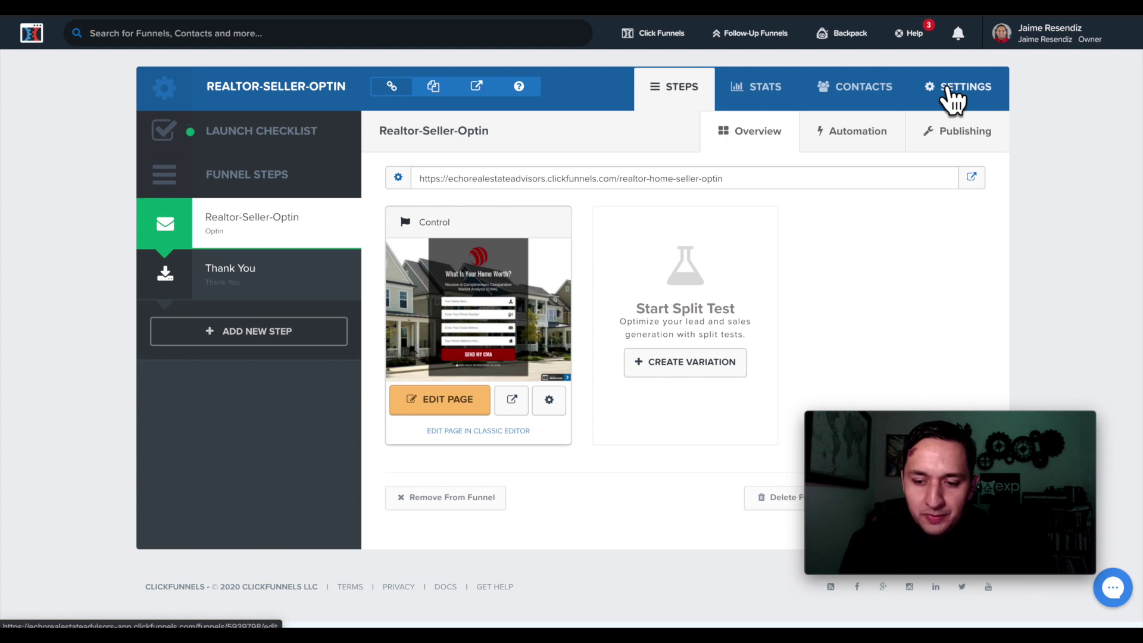
- Replace the funnel's Head Tracking Code with the Google Ads global site tag and save settings
left_click(952, 95)
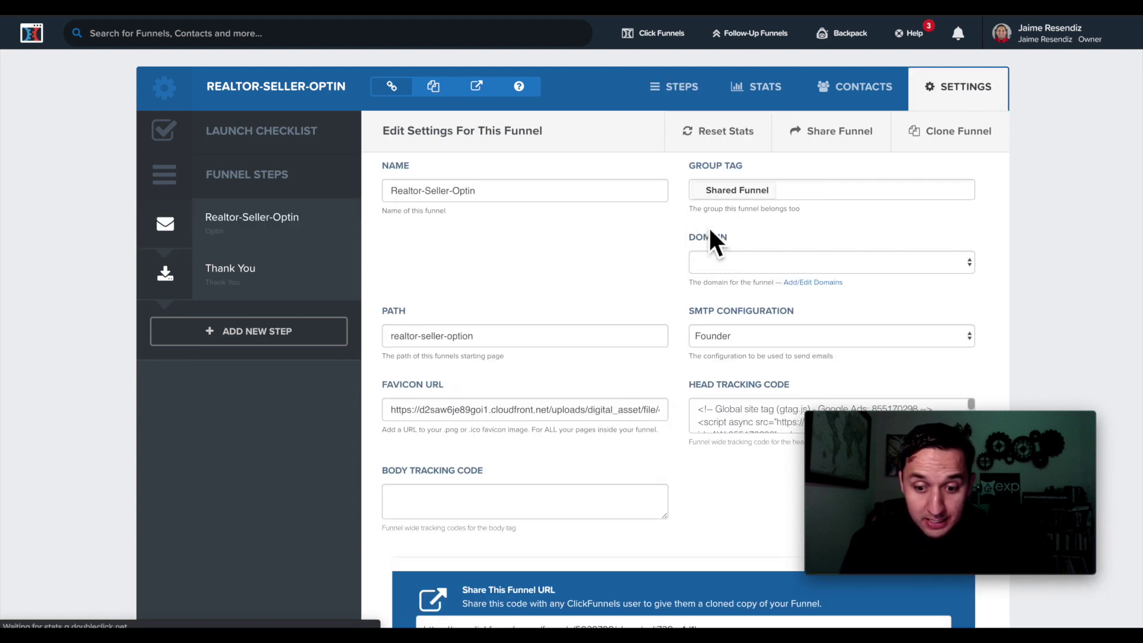
scroll(556, 378, "down", 2)
scroll(556, 377, "up", 2)
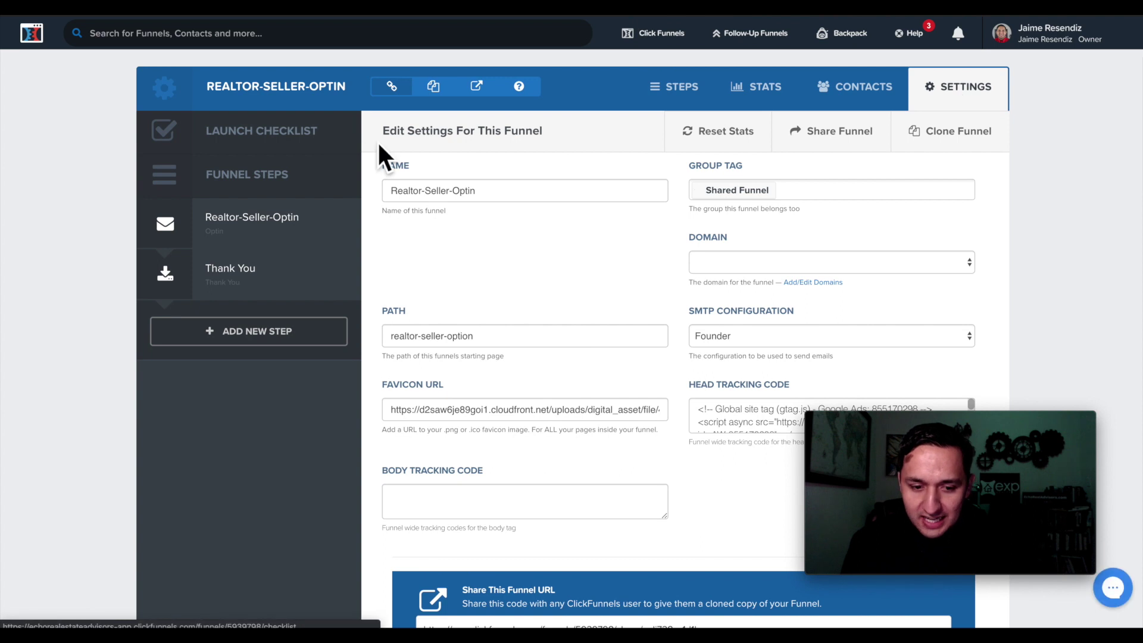
scroll(554, 383, "down", 3)
triple_click(735, 238)
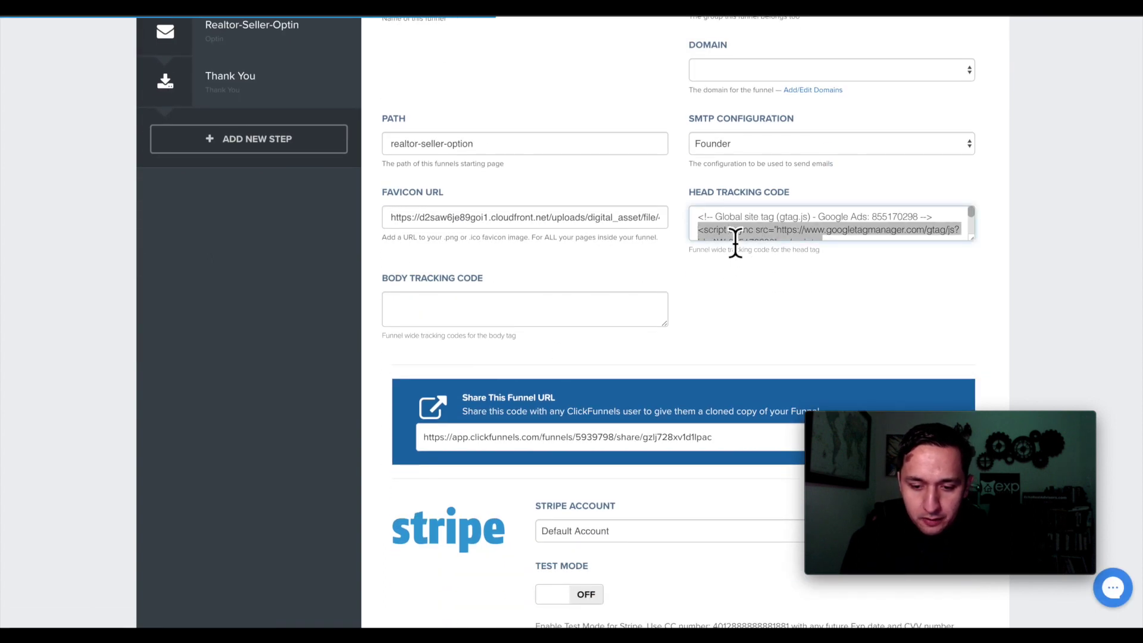
key("ctrl+a")
key("BackSpace")
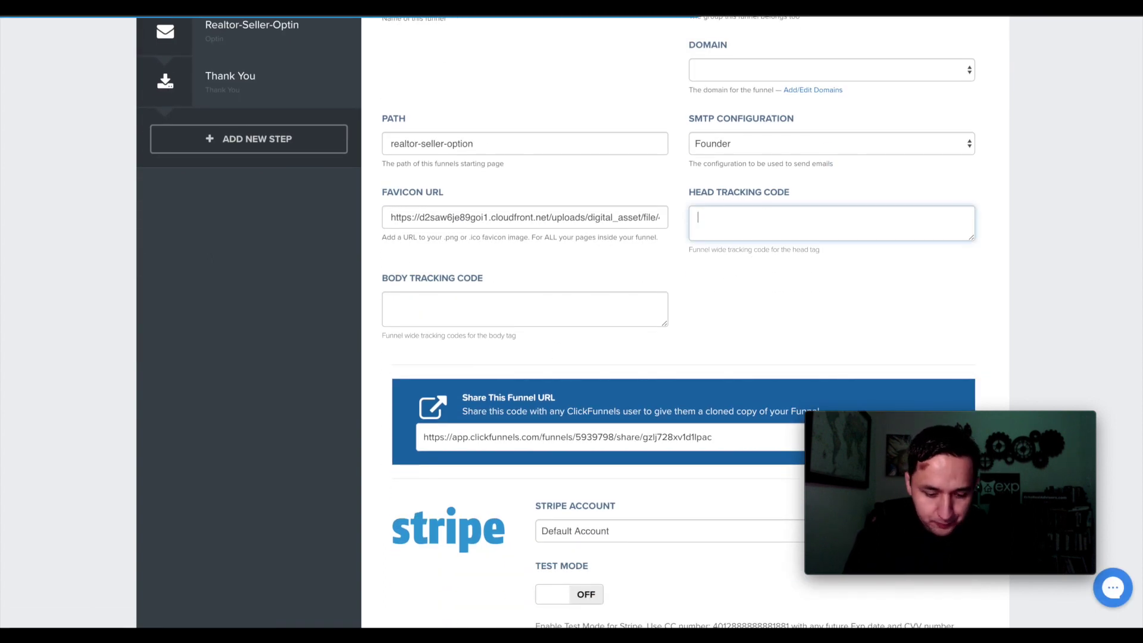
key("ctrl+v")
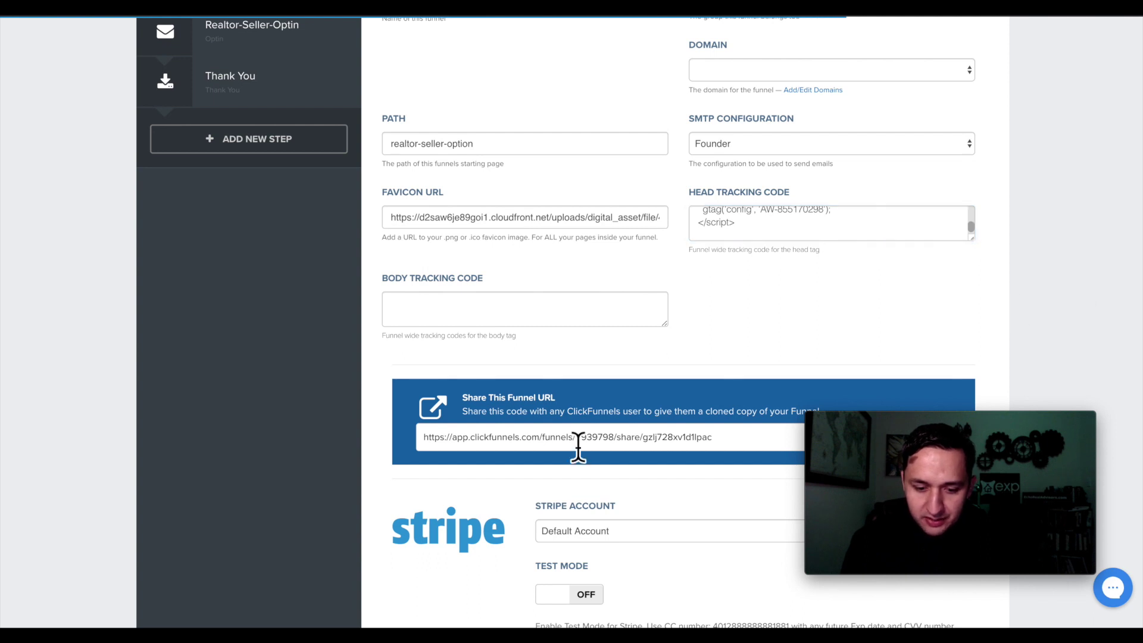
scroll(576, 443, "down", 15)
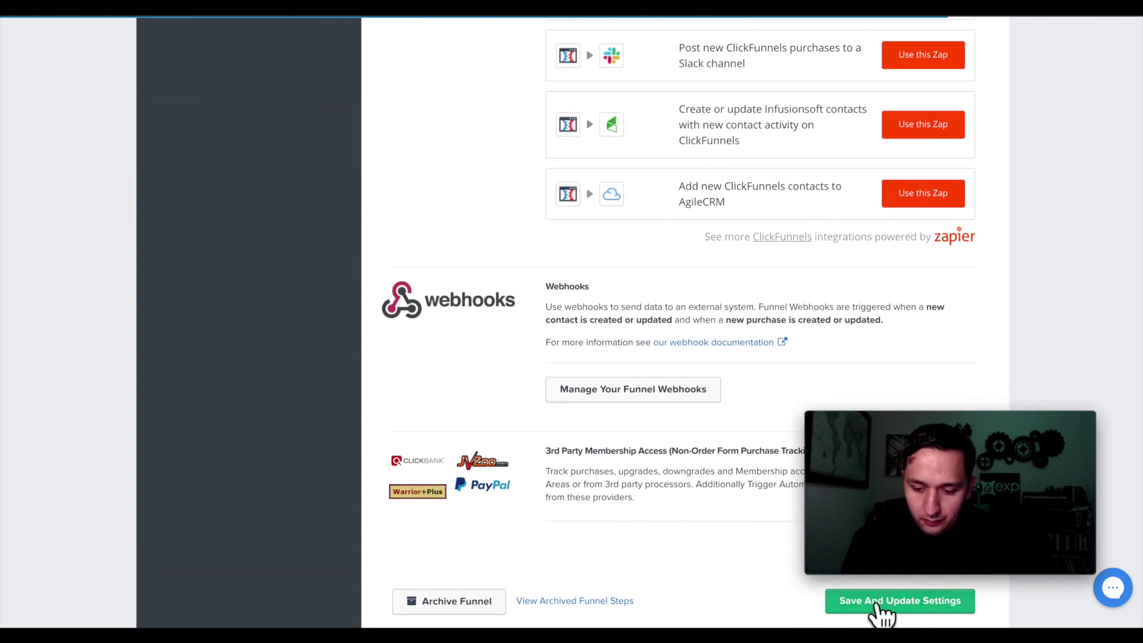
left_click(880, 602)
- Copy the Google Ads page-load event snippet and return to ClickFunnels
key("alt+Tab")
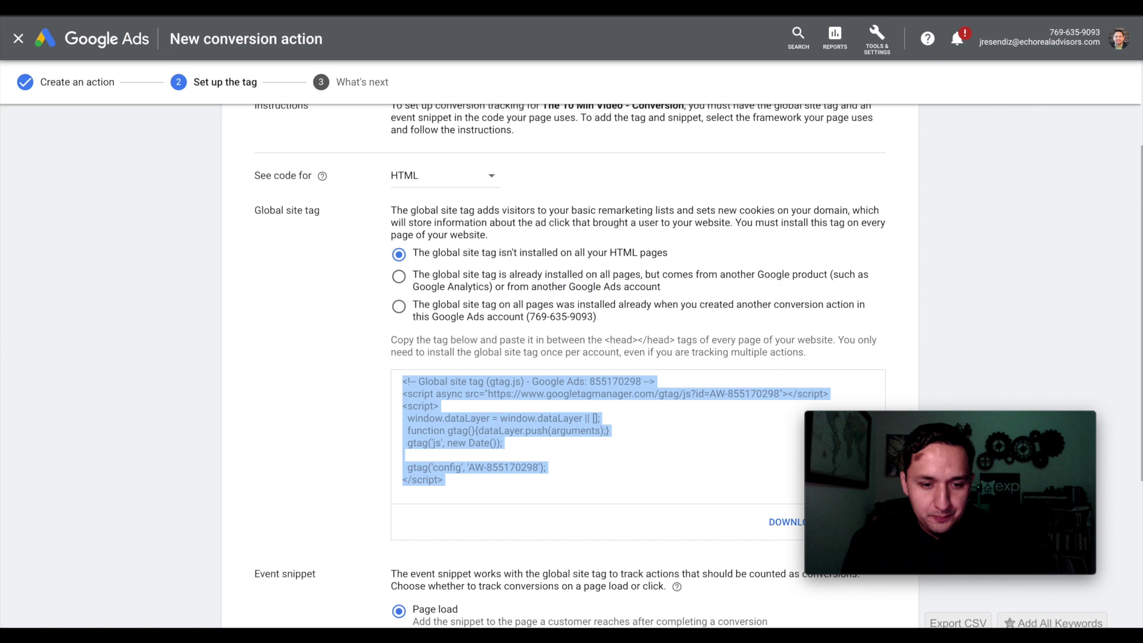
scroll(413, 419, "down", 5)
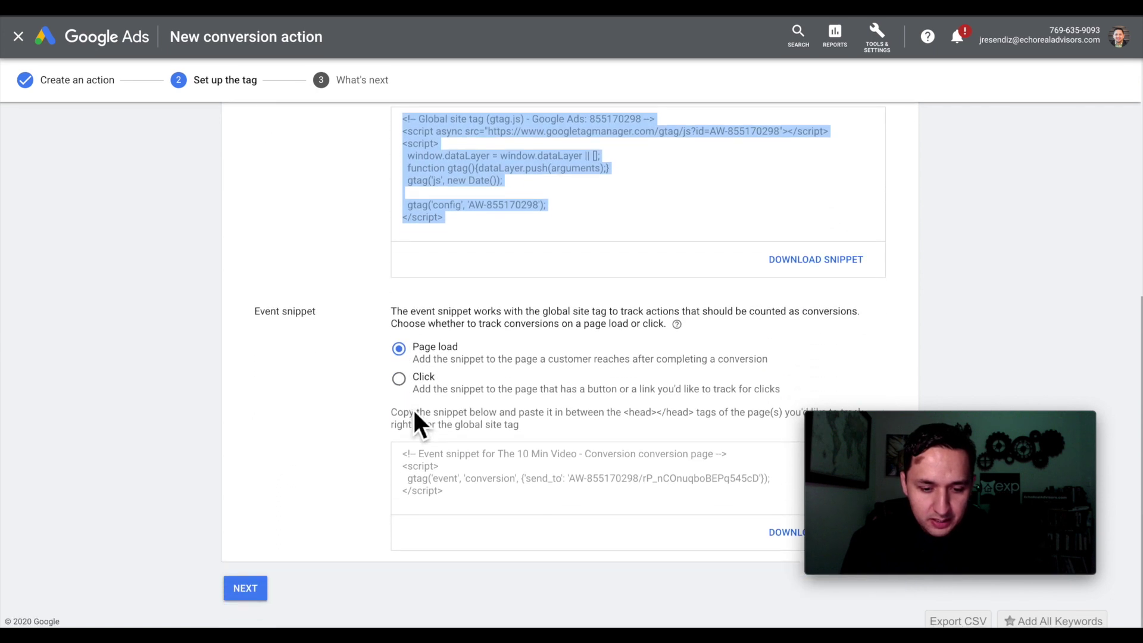
left_click(463, 498)
key("ctrl+c")
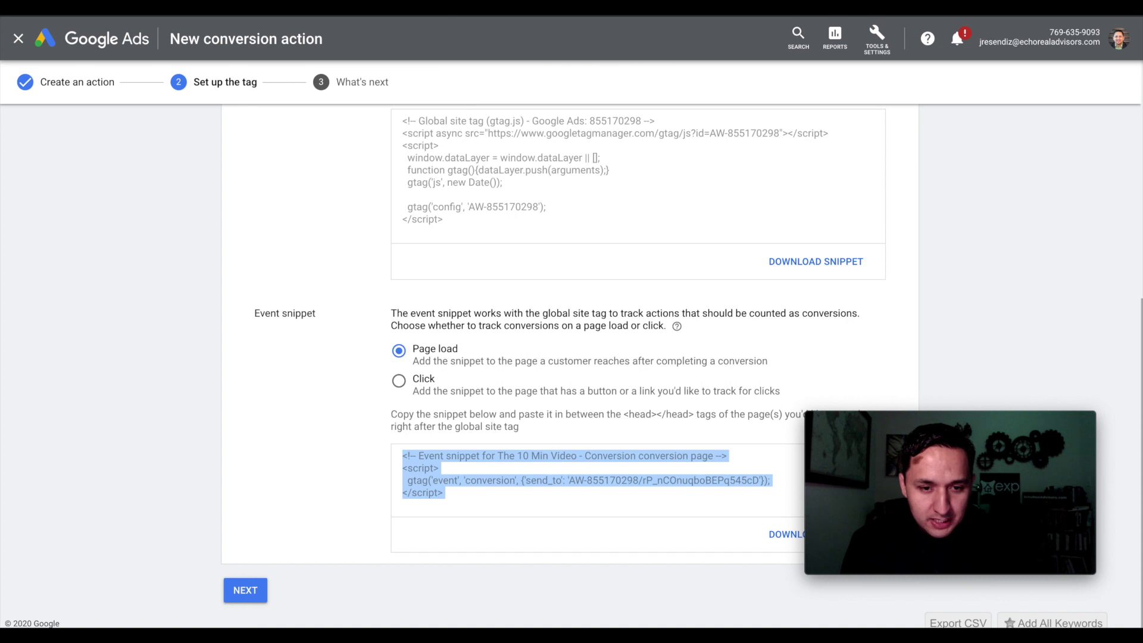
key("alt+Tab")
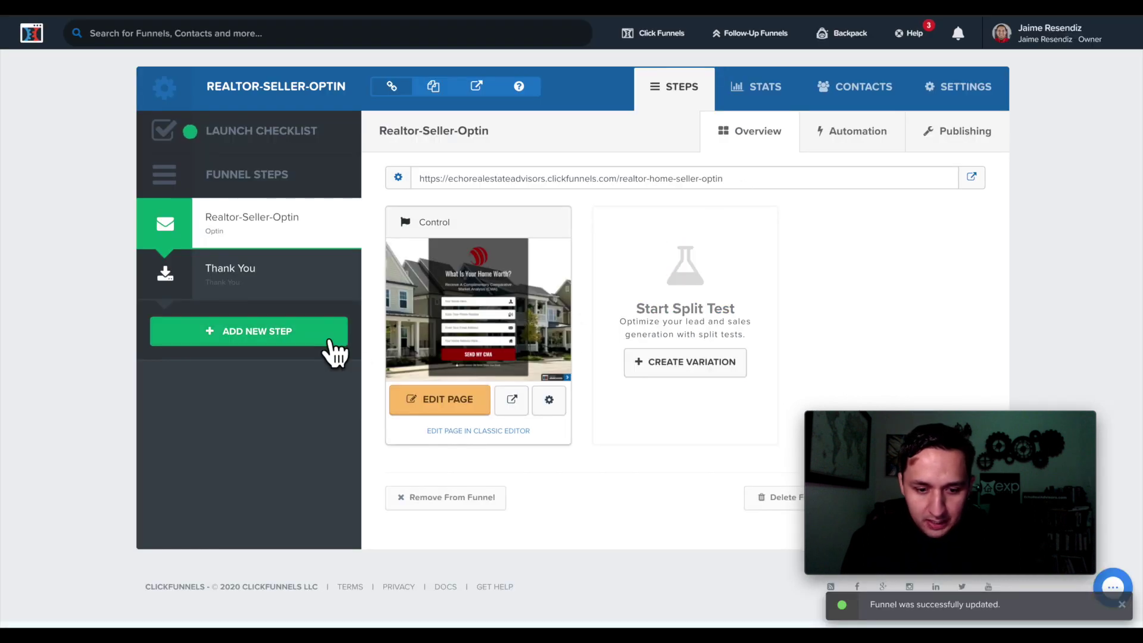
- Paste the event snippet into the Check Your Email page's header tracking code and save the page
left_click(266, 288)
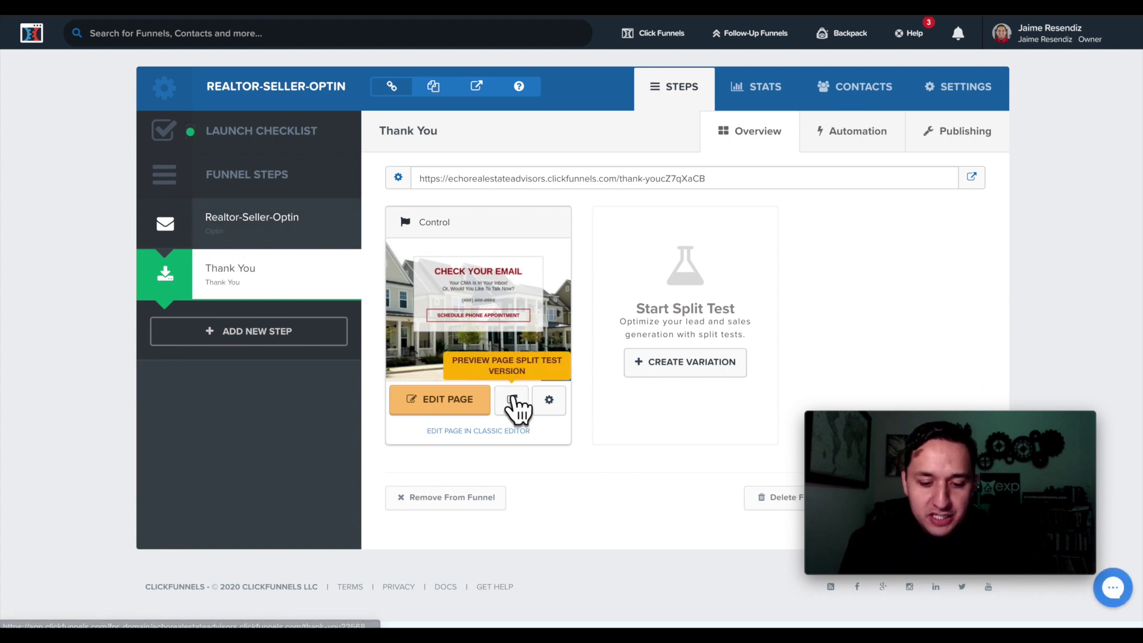
left_click(456, 411)
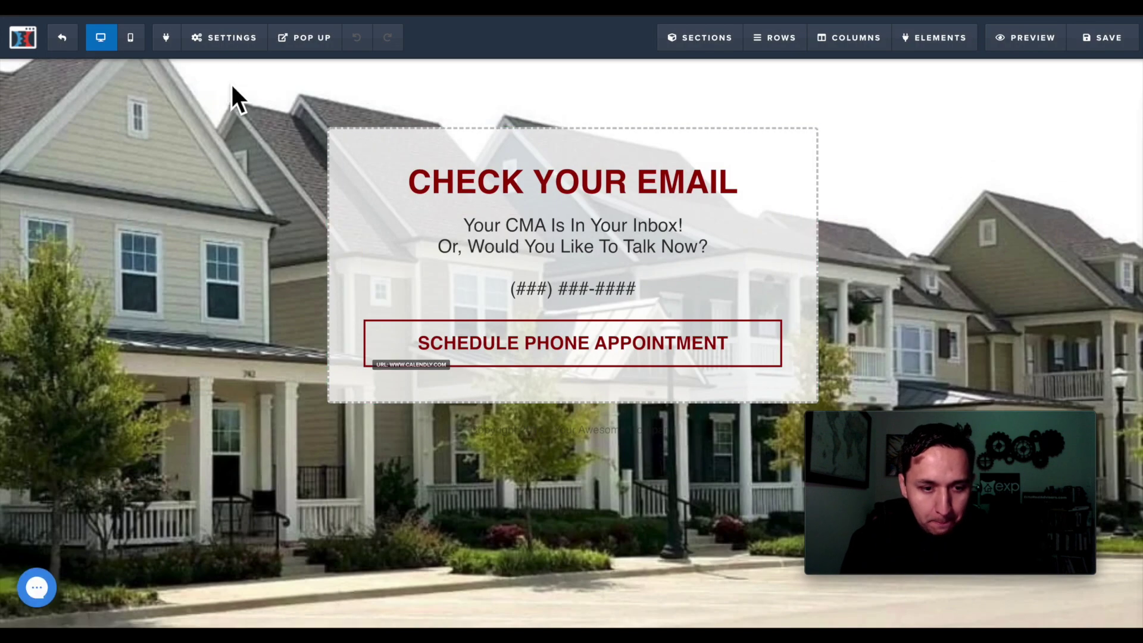
left_click(224, 37)
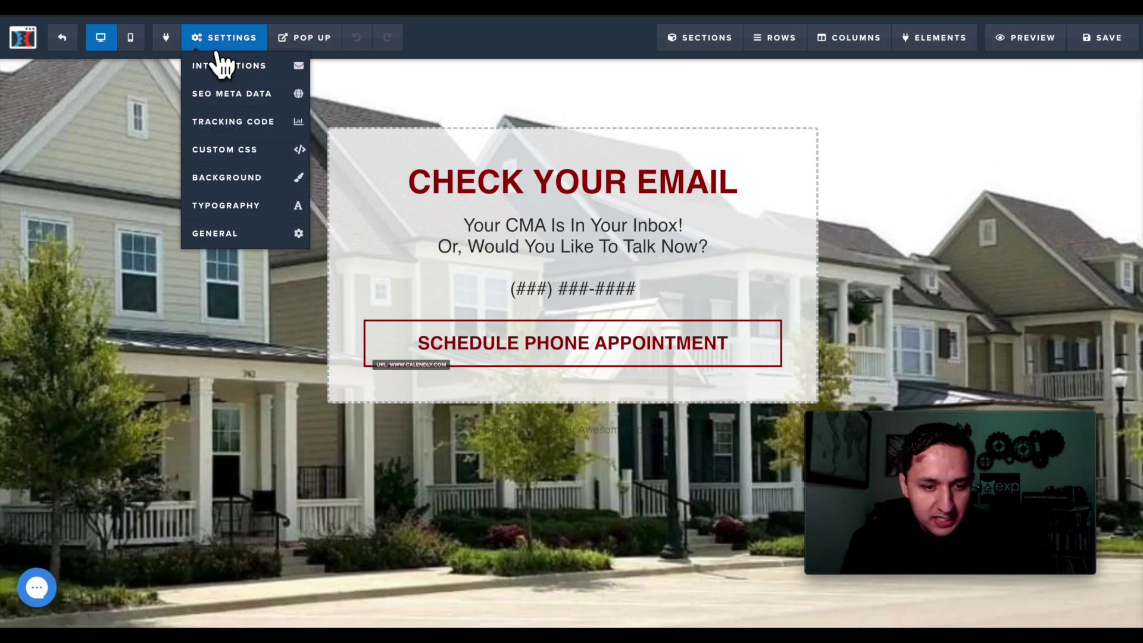
left_click(245, 124)
key("ctrl+a")
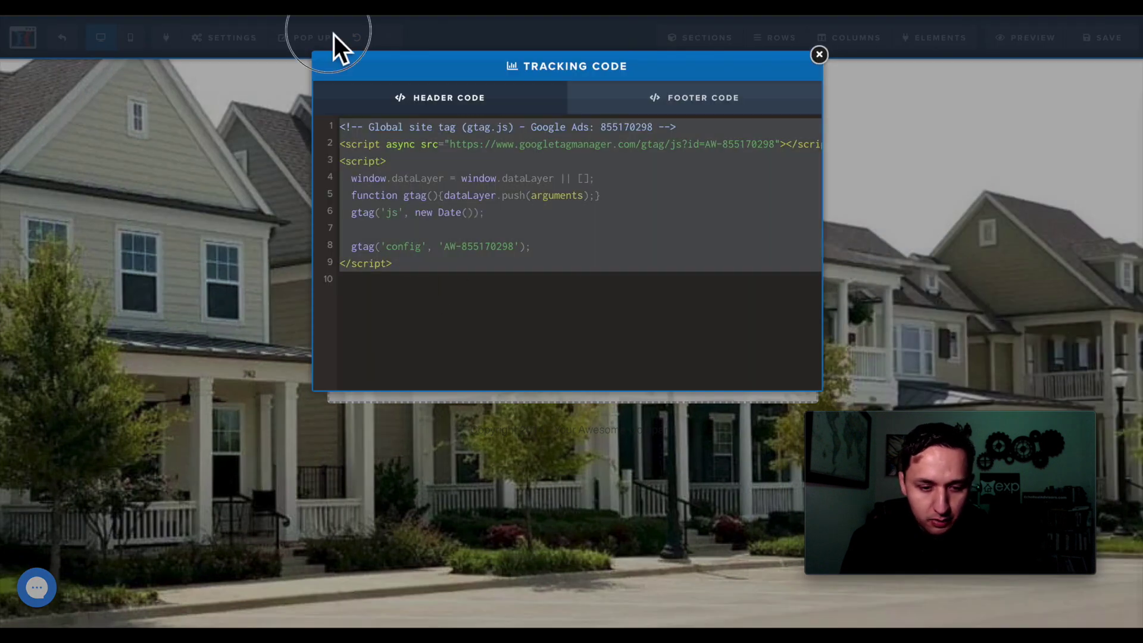
key("ctrl+v")
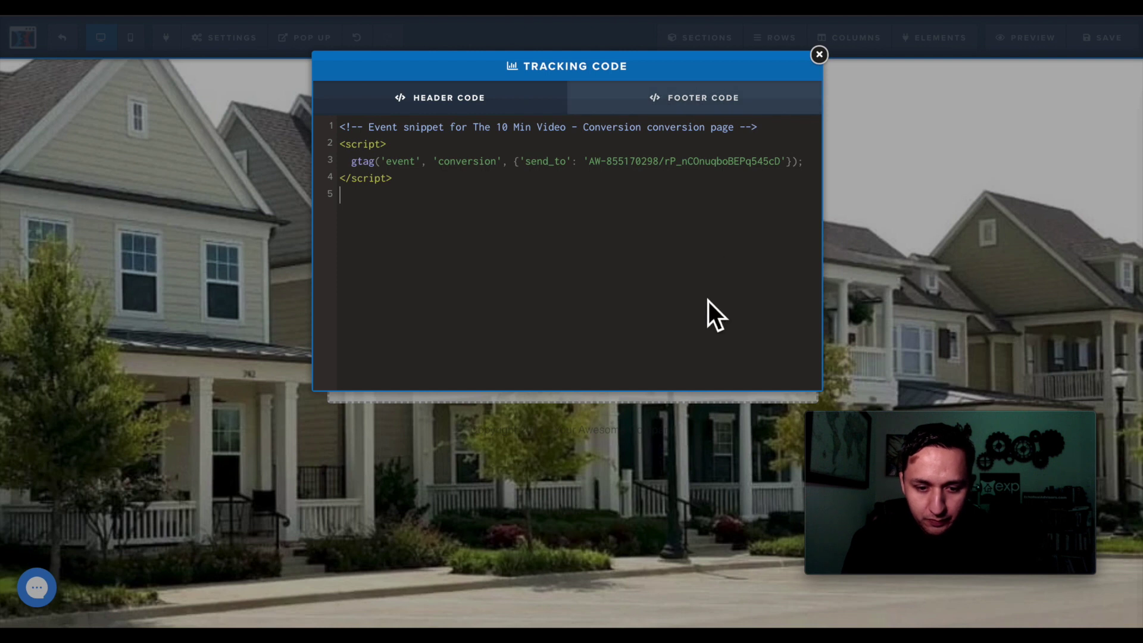
left_click(937, 301)
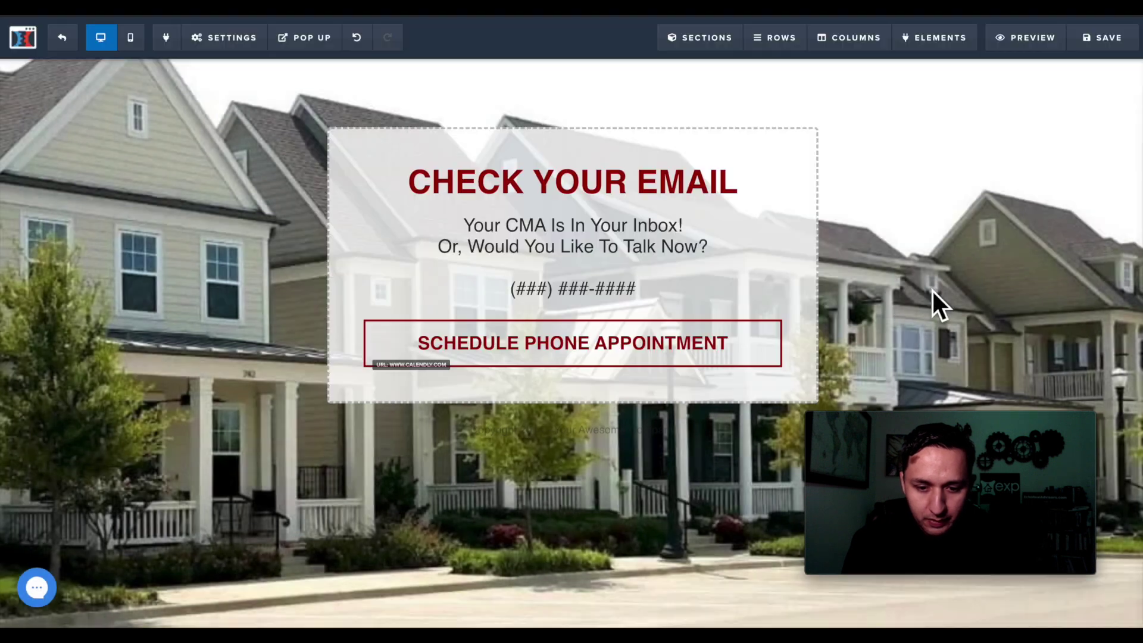
left_click(1099, 40)
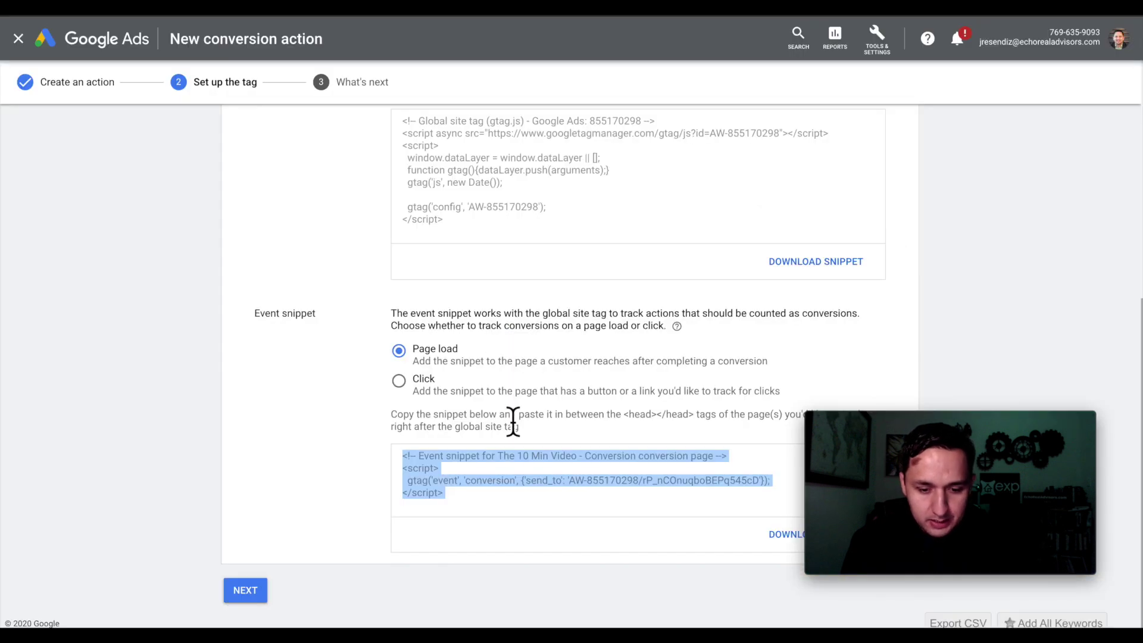
- Finish setting up 'The 10 Min Video - Conversion' action
left_click(247, 592)
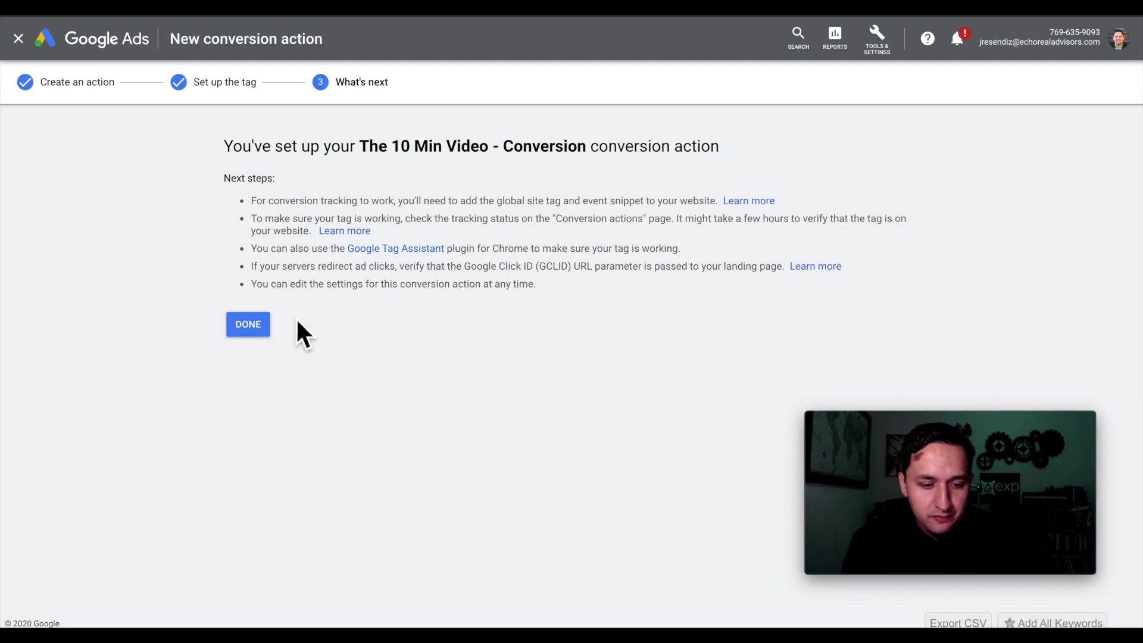
left_click(250, 325)
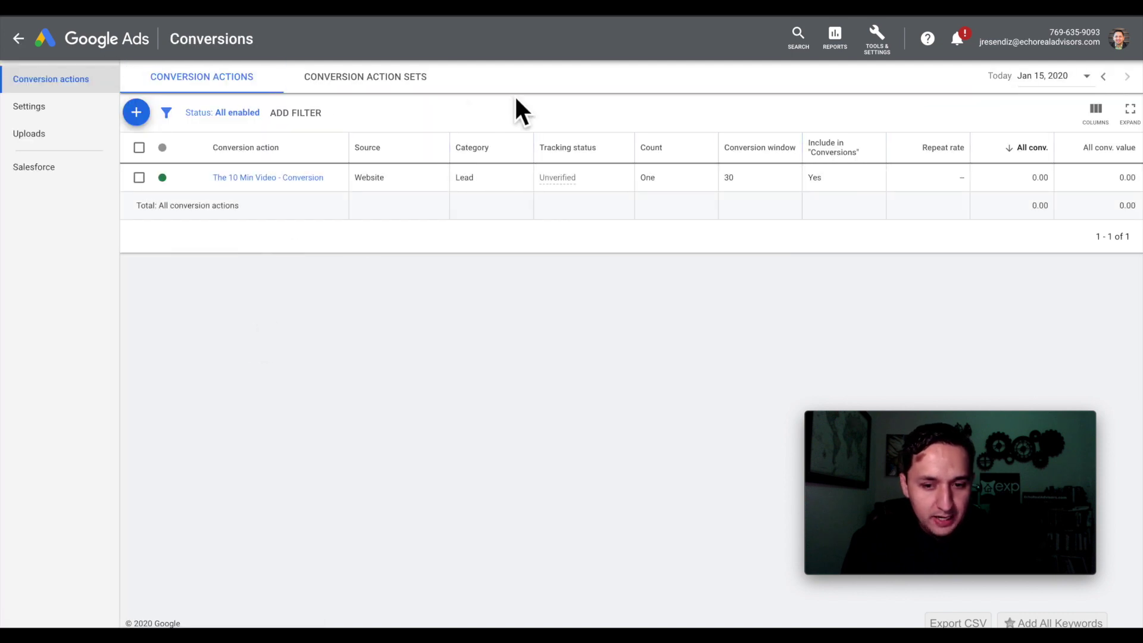
- Start a brand-new campaign with the Leads goal and the Search campaign type
left_click(92, 42)
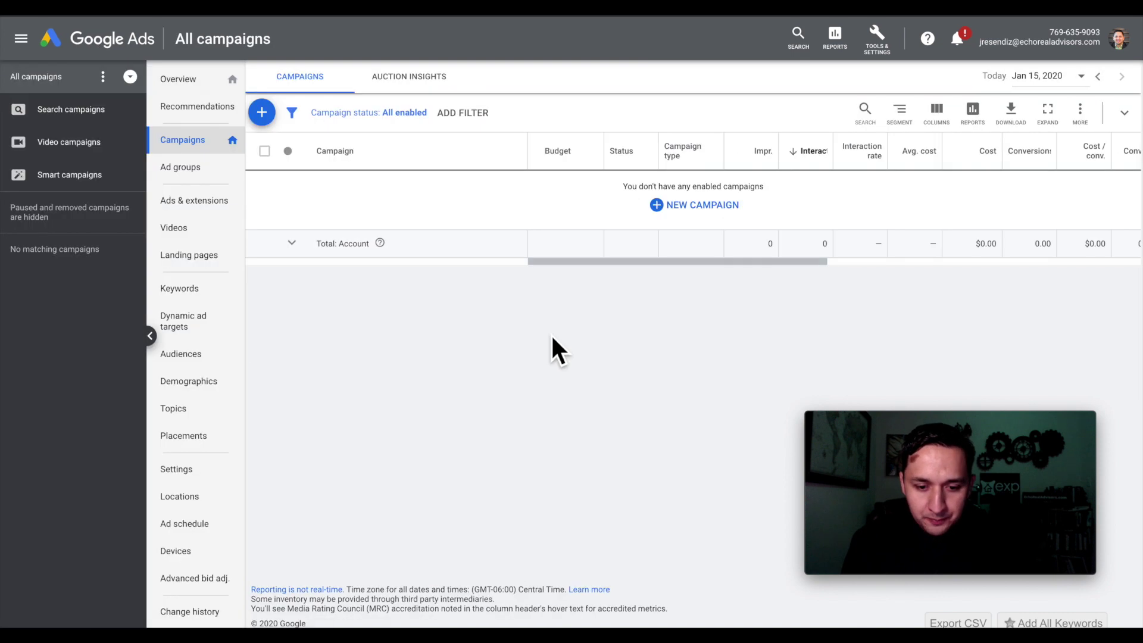
left_click(697, 211)
left_click(711, 257)
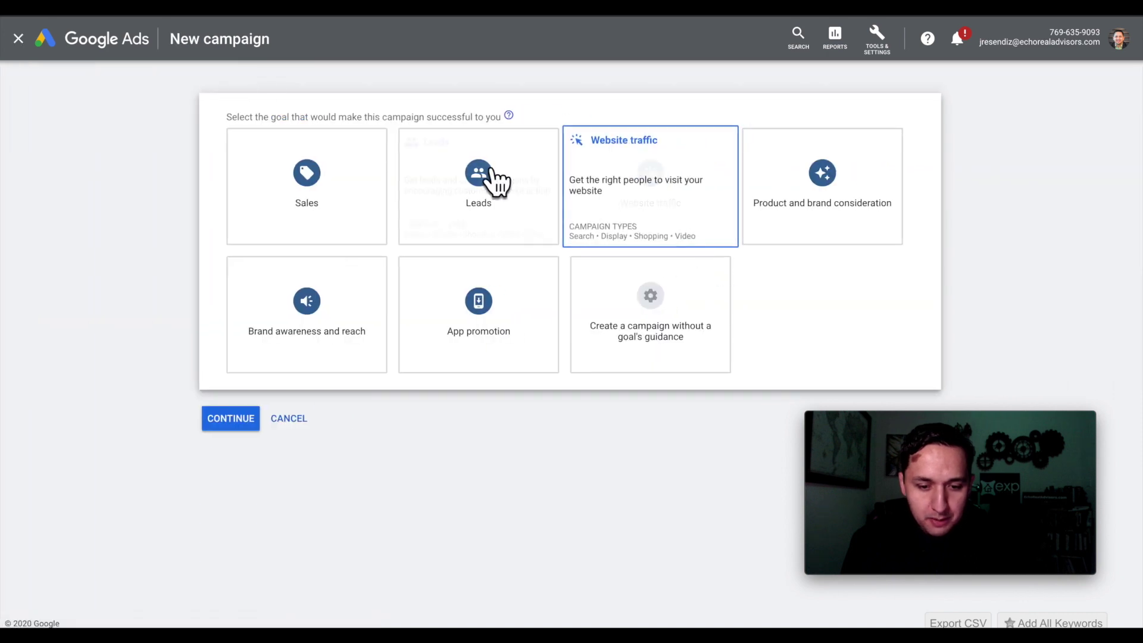
left_click(494, 181)
left_click(298, 349)
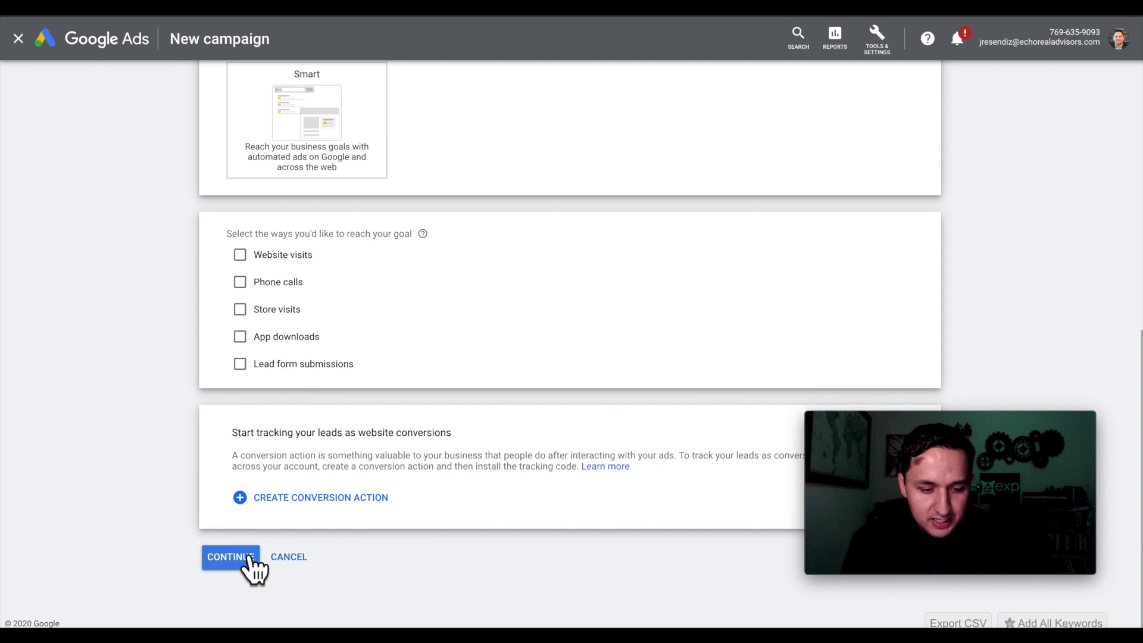
- Exclude Google search partners and the Display Network, and reveal the additional campaign settings
left_click(233, 557)
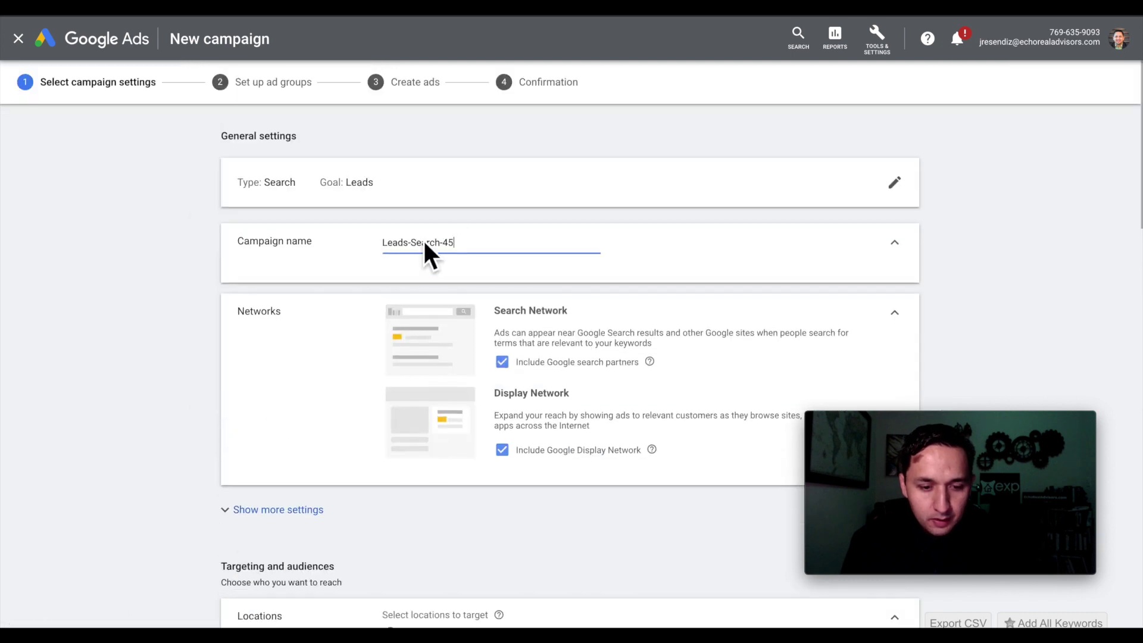
scroll(460, 263, "down", 1)
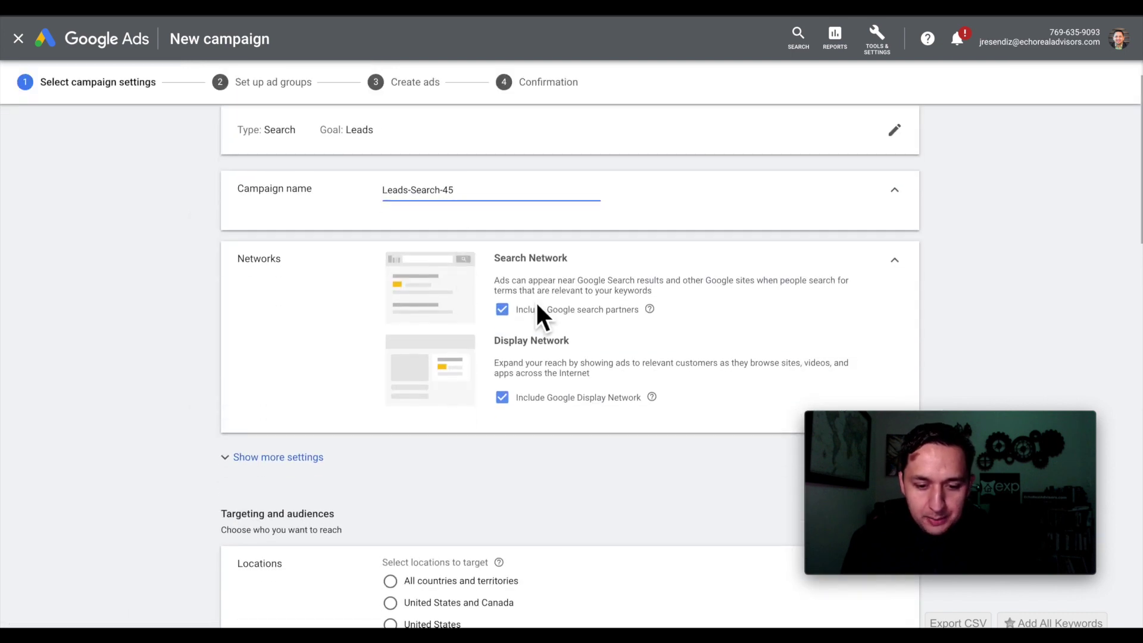
left_click(502, 309)
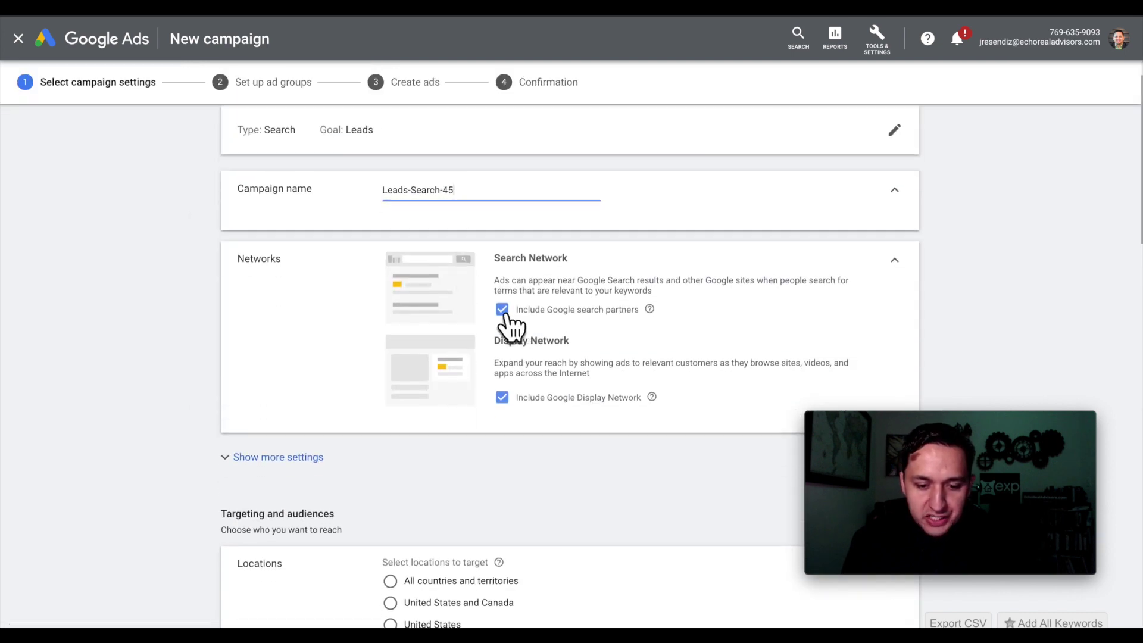
left_click(503, 408)
scroll(509, 411, "down", 5)
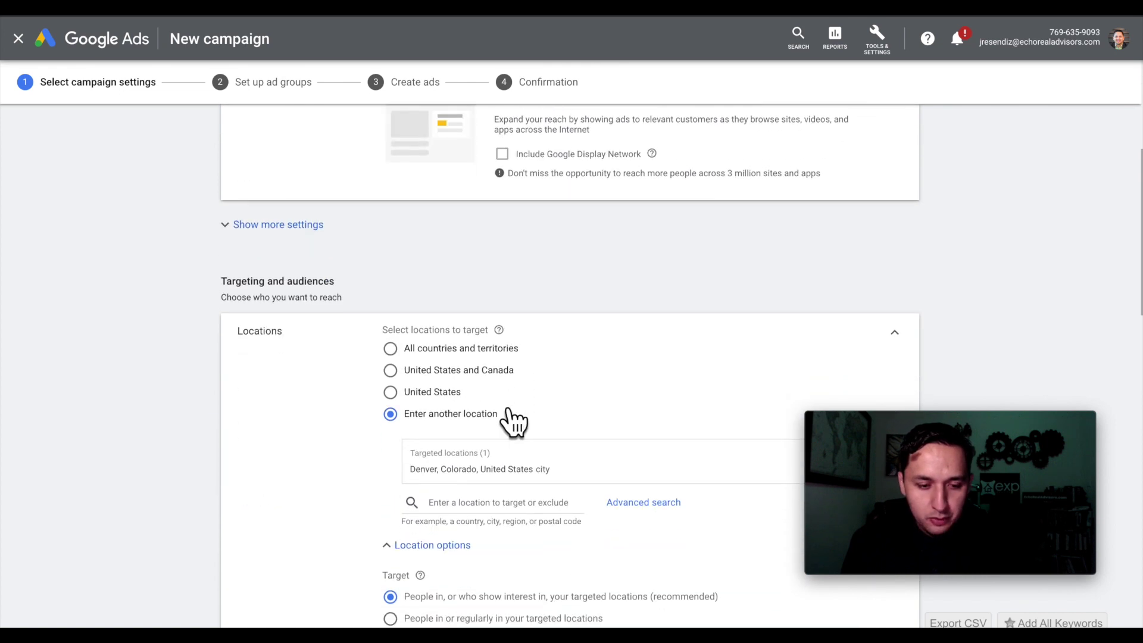
left_click(276, 226)
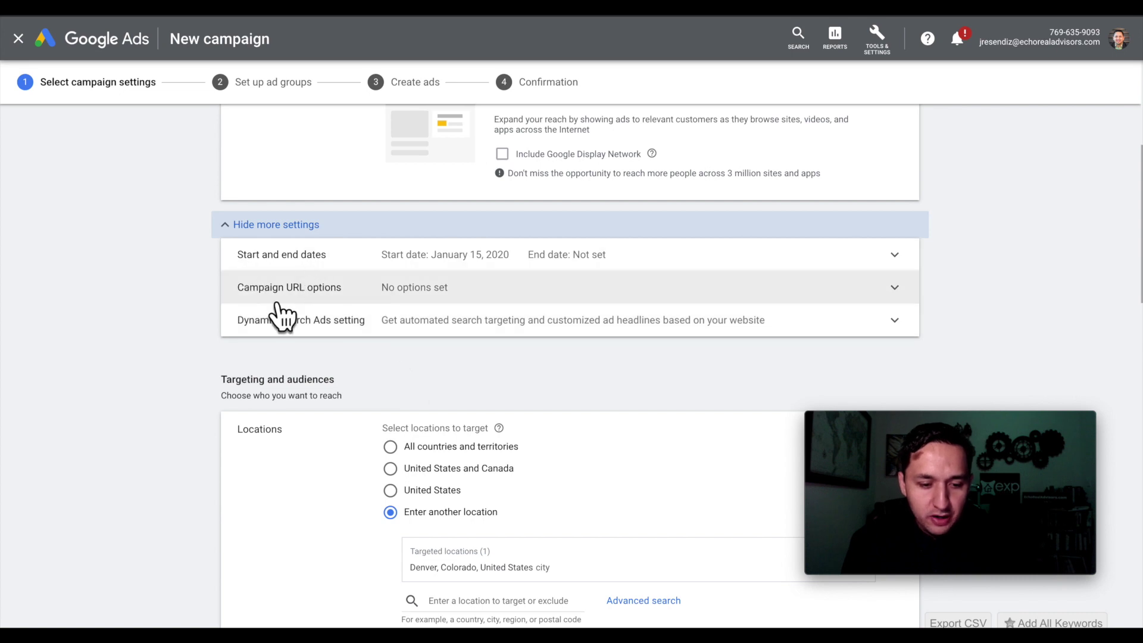
scroll(383, 384, "down", 4)
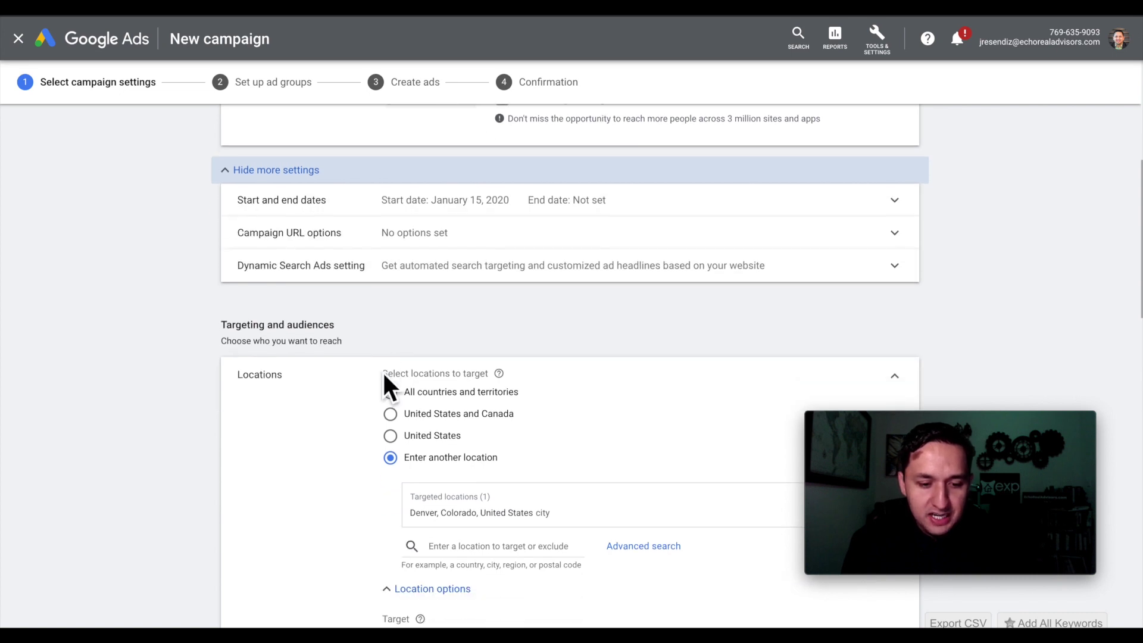
scroll(384, 387, "down", 1)
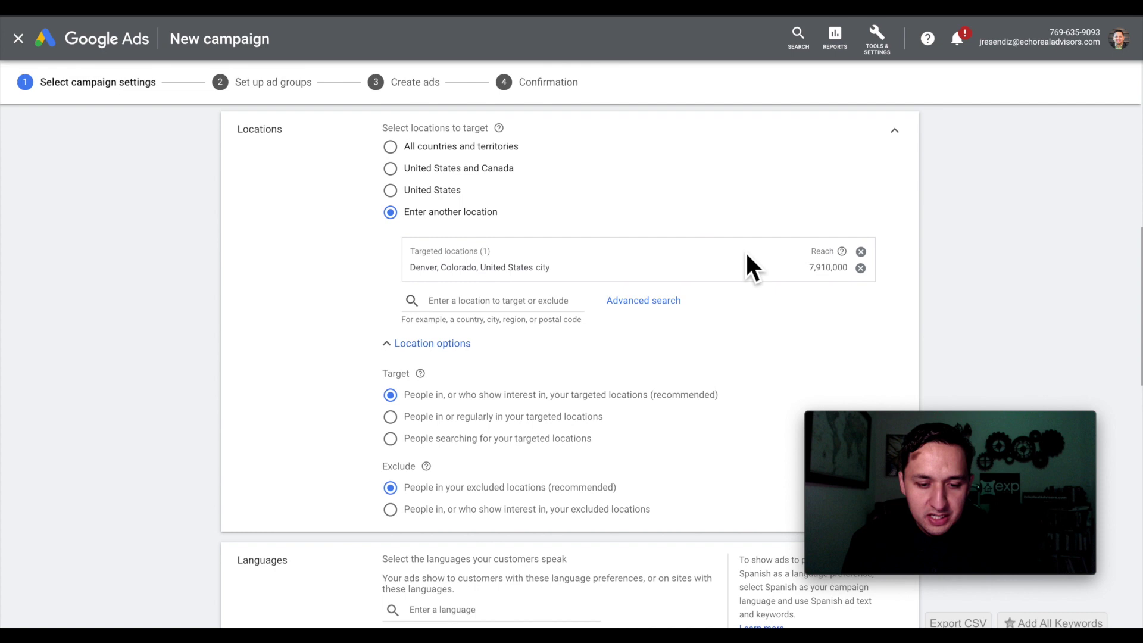
- Replace Denver with Phoenix, Arizona, targeting people in or regularly in that location
left_click(861, 252)
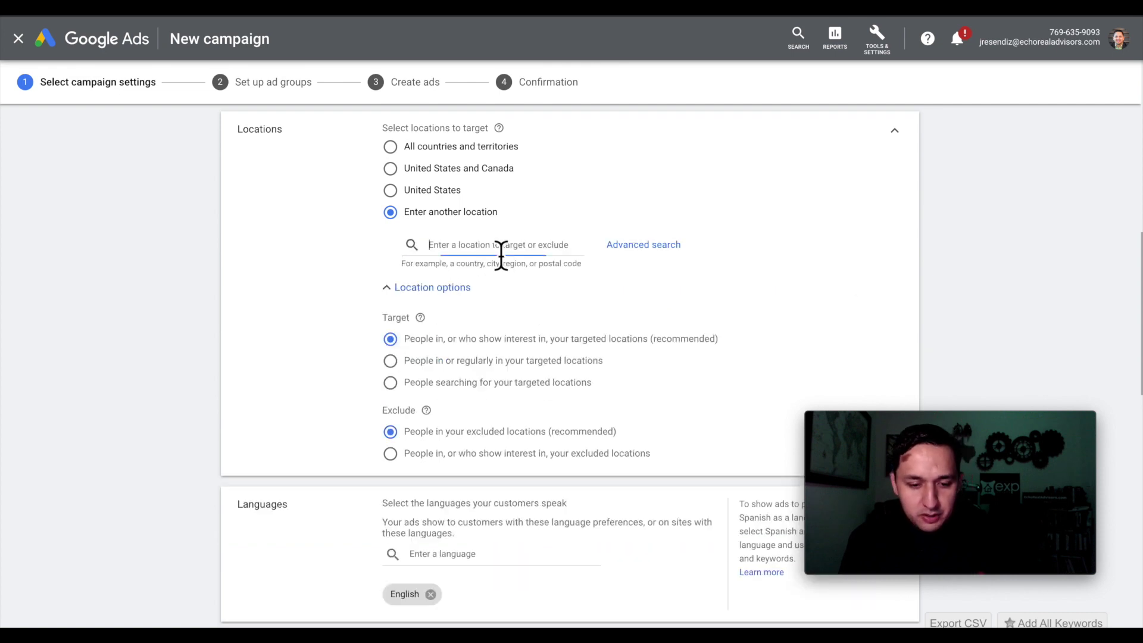
type("ph")
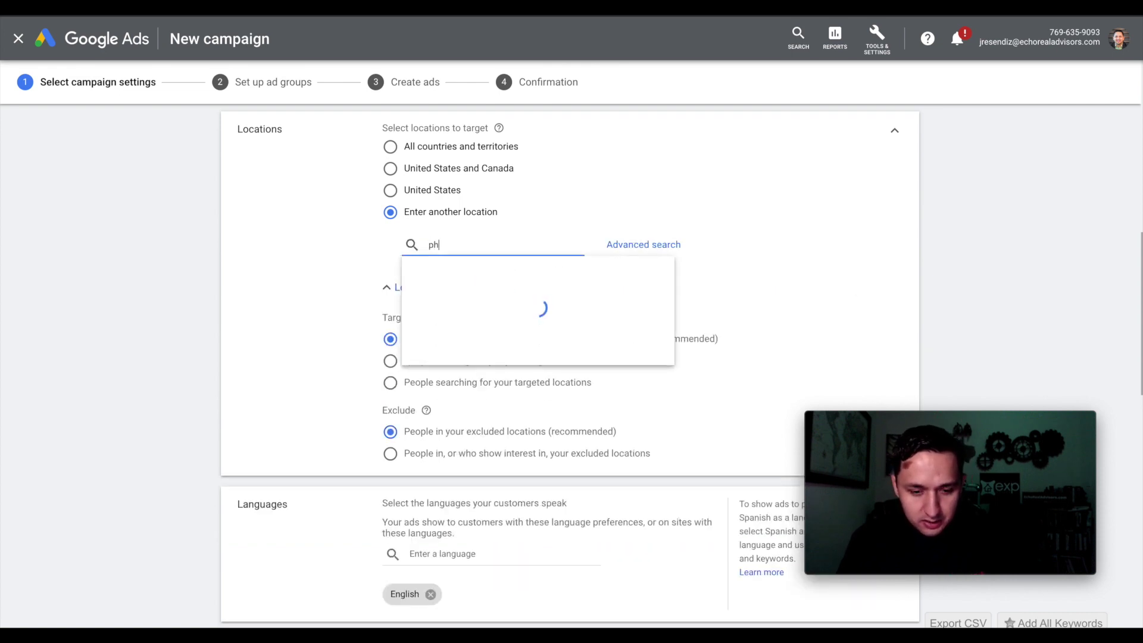
type("oeni")
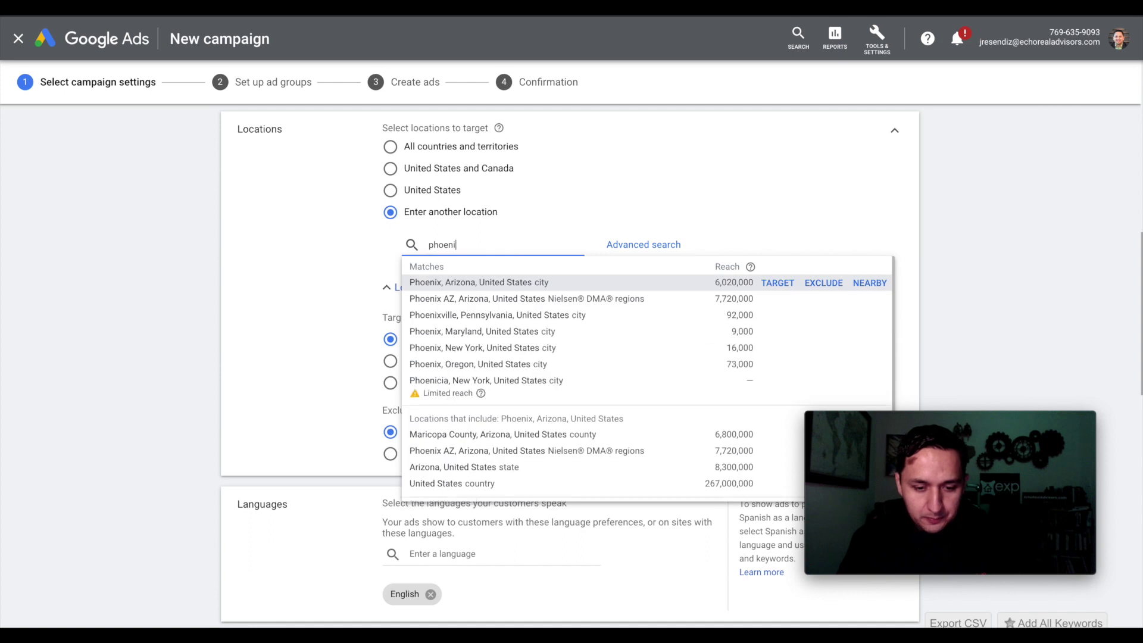
key("Return")
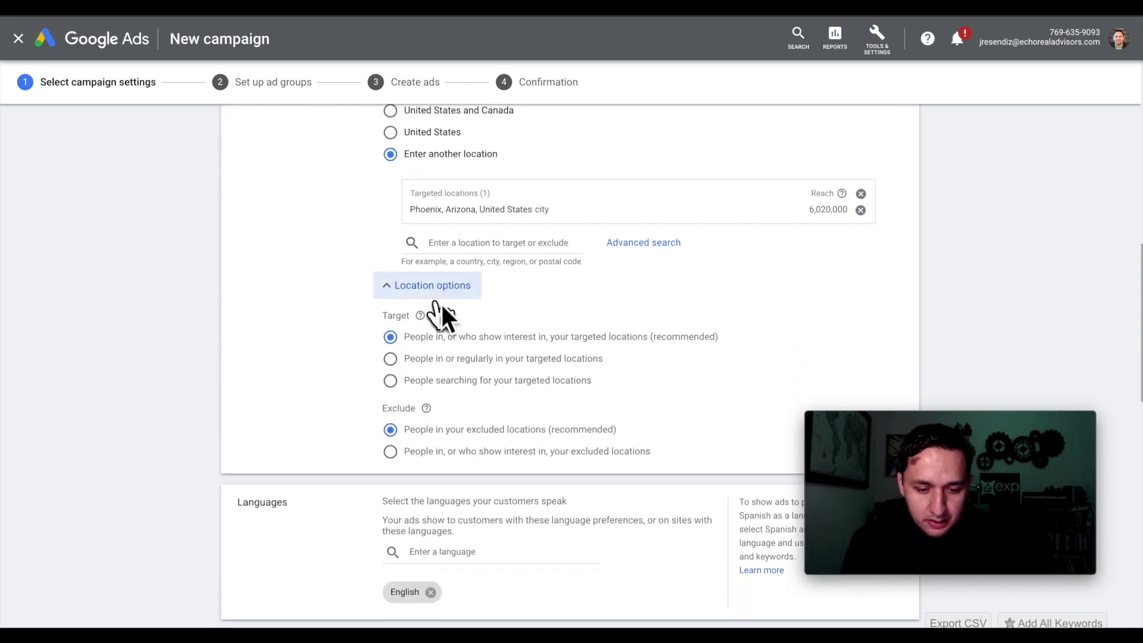
scroll(441, 305, "down", 1)
left_click(427, 339)
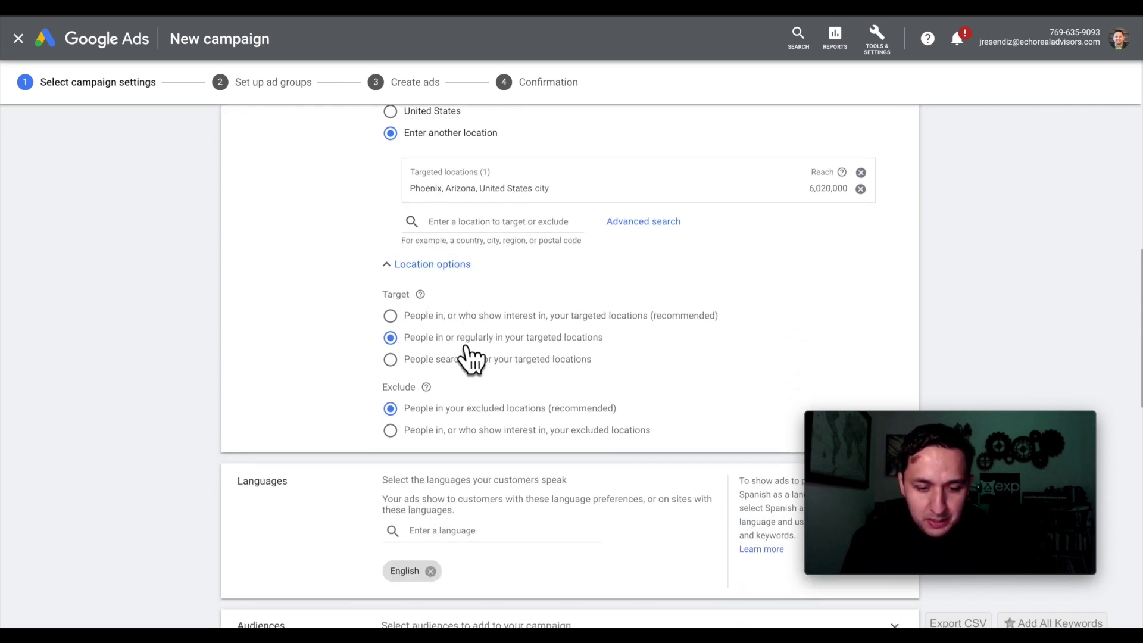
scroll(519, 351, "down", 2)
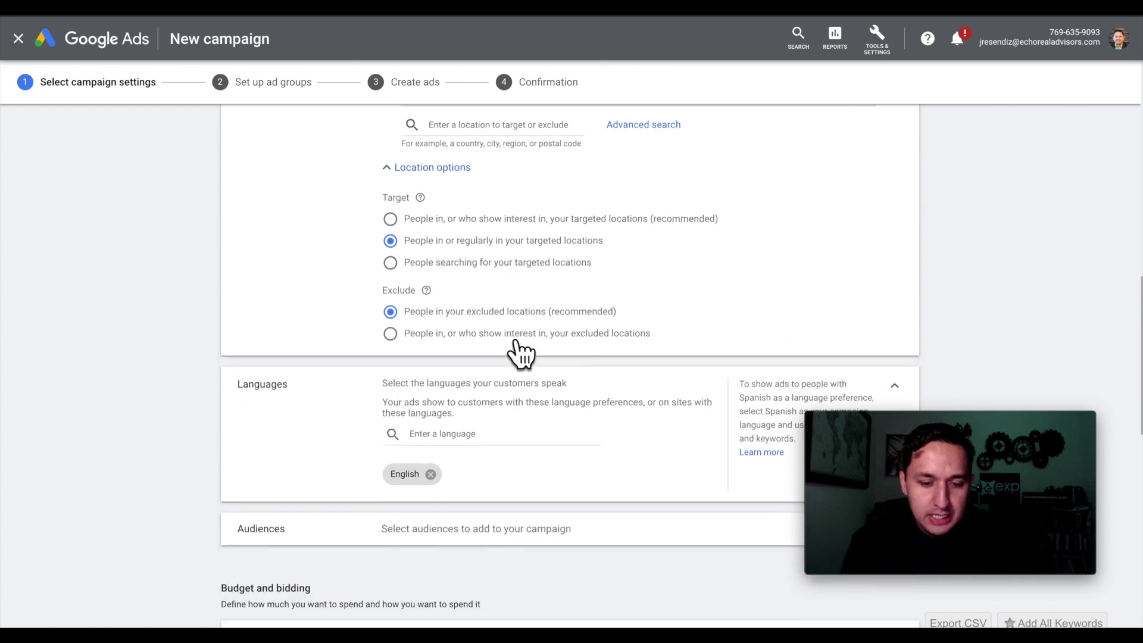
scroll(516, 343, "down", 1)
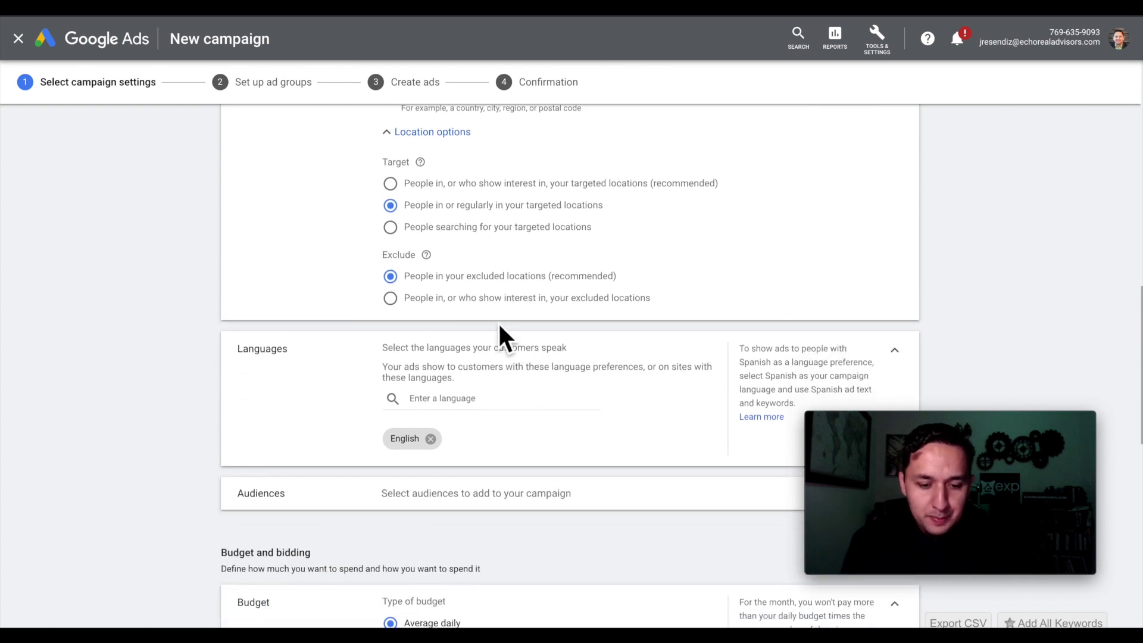
scroll(499, 325, "down", 3)
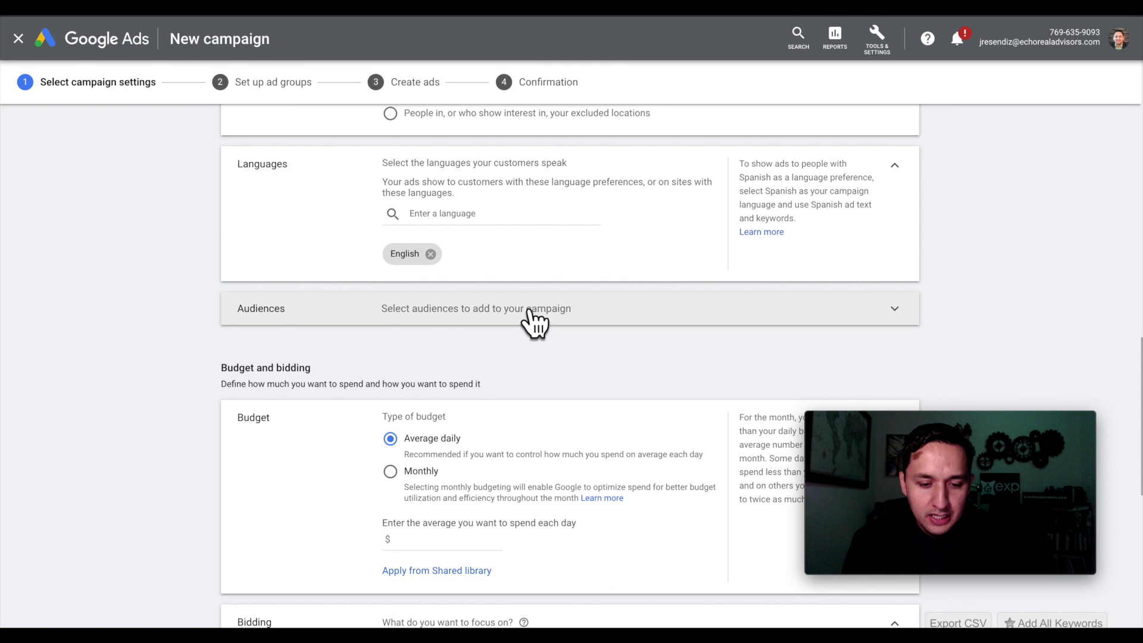
- Search the campaign audiences for 'renters' and select the Renters audience
left_click(532, 316)
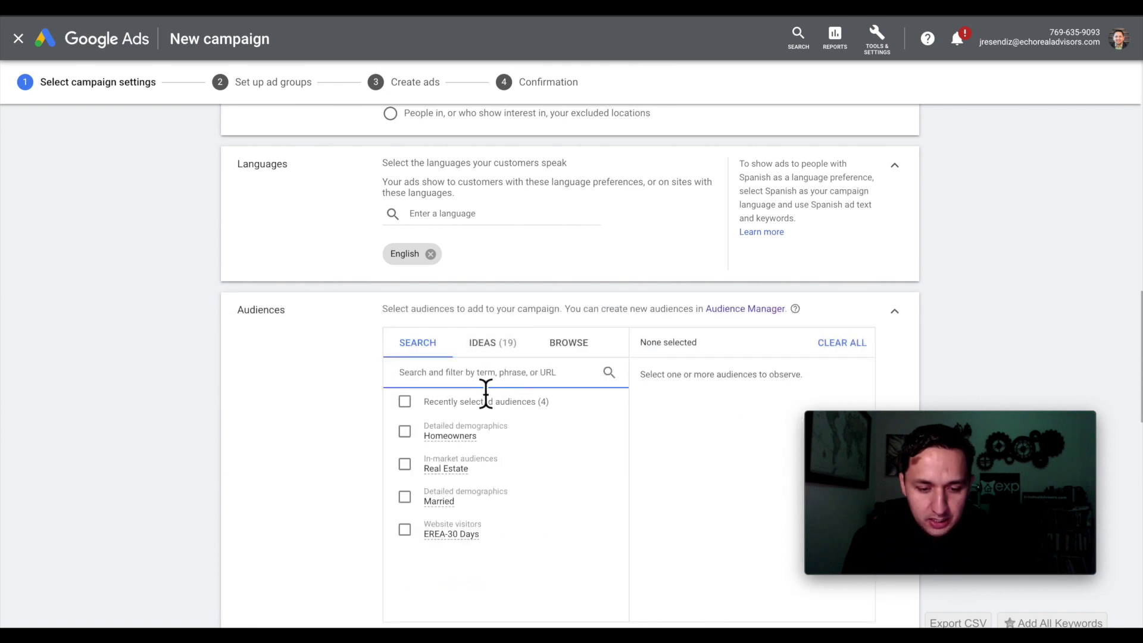
type("renters")
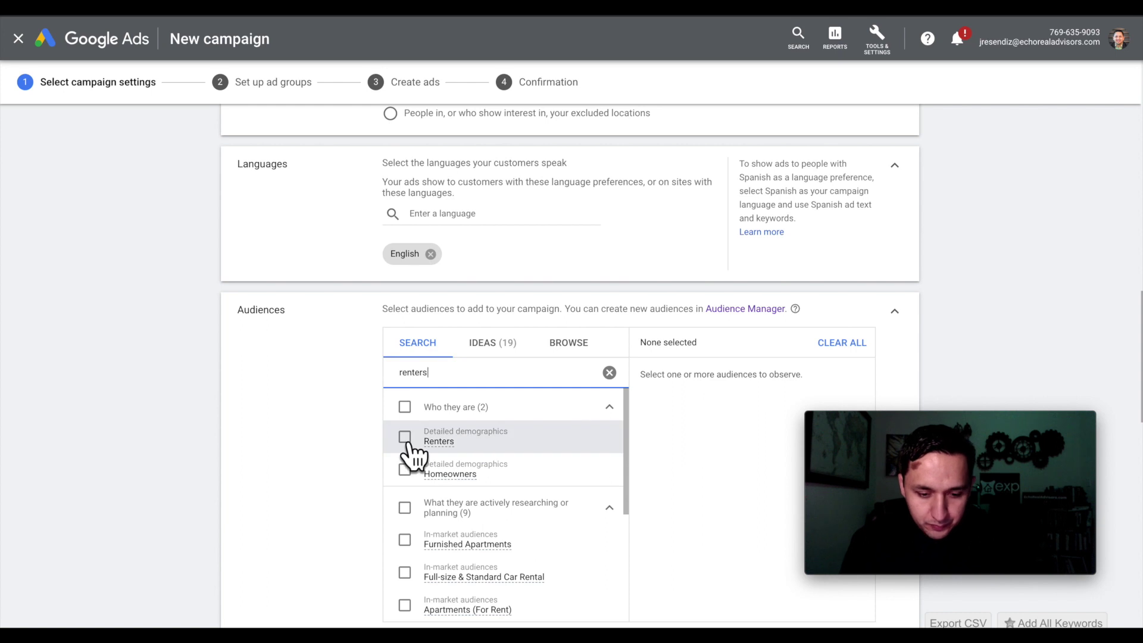
left_click(406, 439)
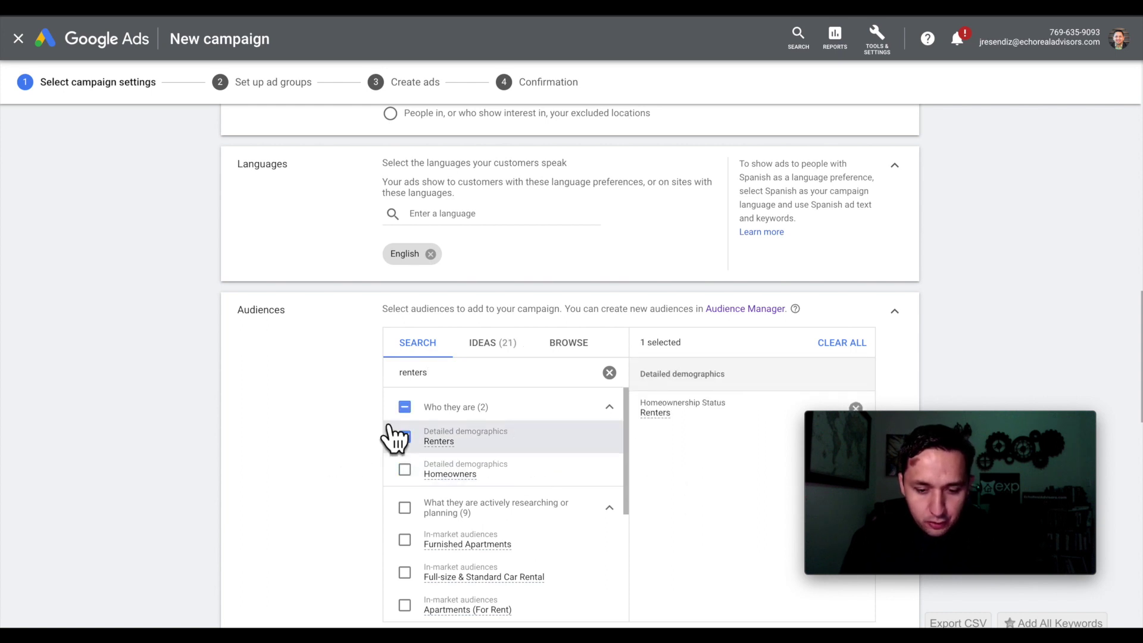
scroll(278, 420, "down", 8)
scroll(277, 419, "down", 2)
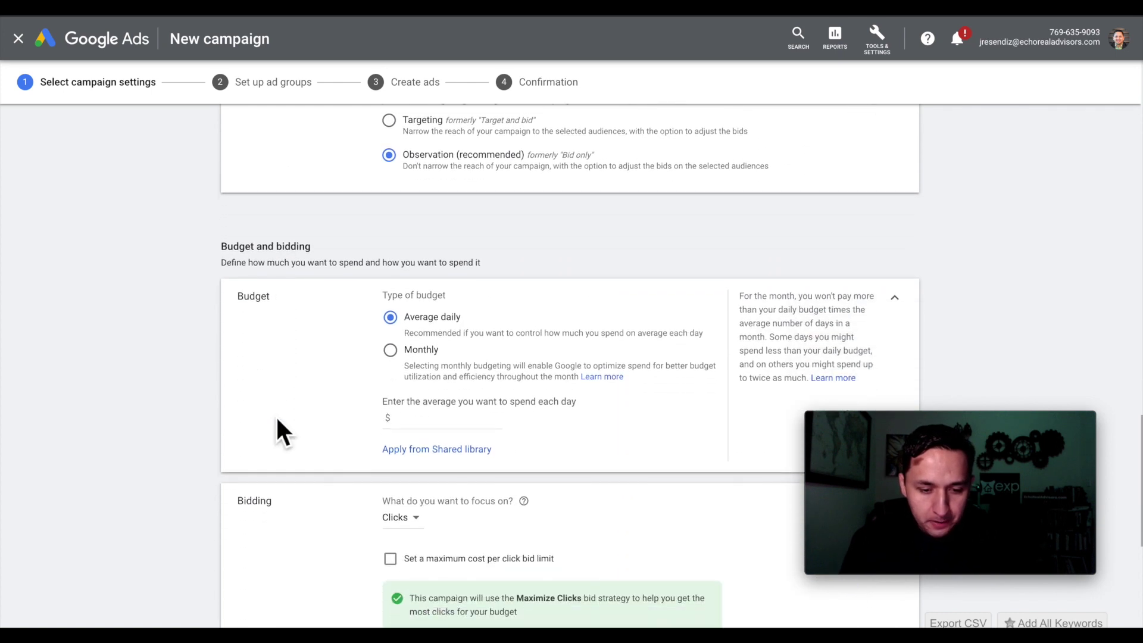
scroll(277, 420, "up", 7)
scroll(276, 415, "up", 1)
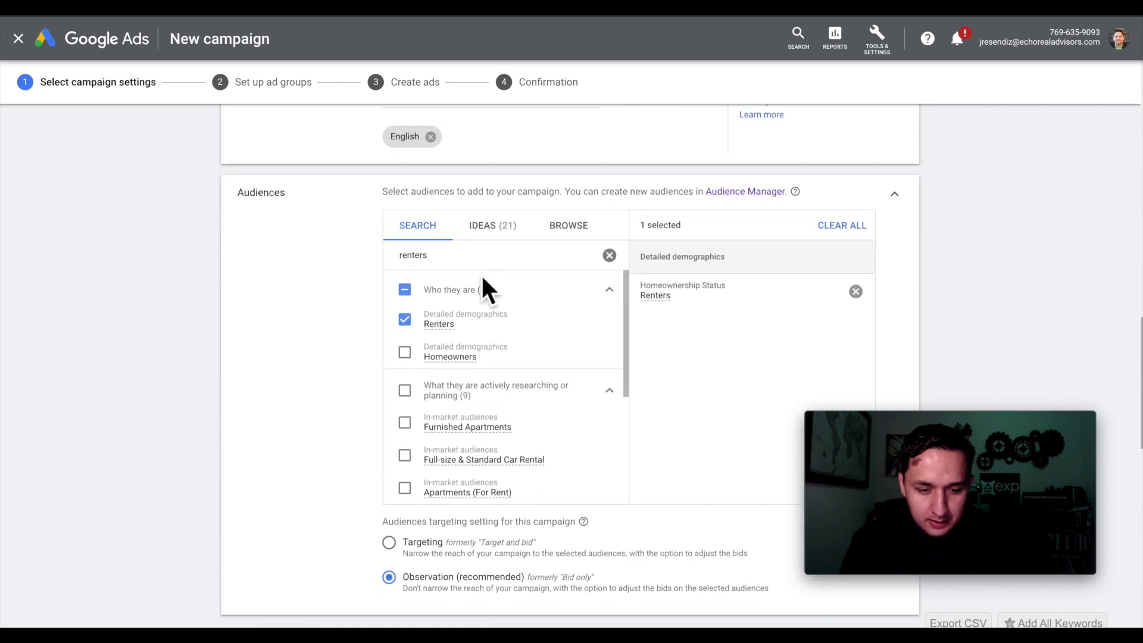
- Search 'homeowners', select Homeowners and deselect Renters
left_click(609, 255)
left_click(458, 261)
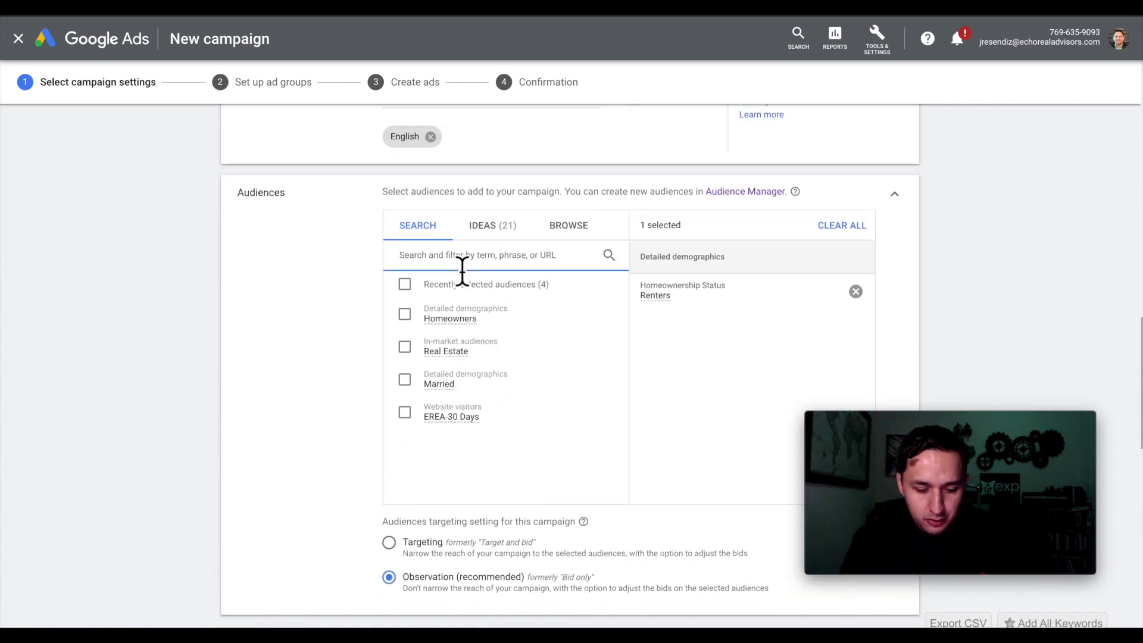
type("homeowners")
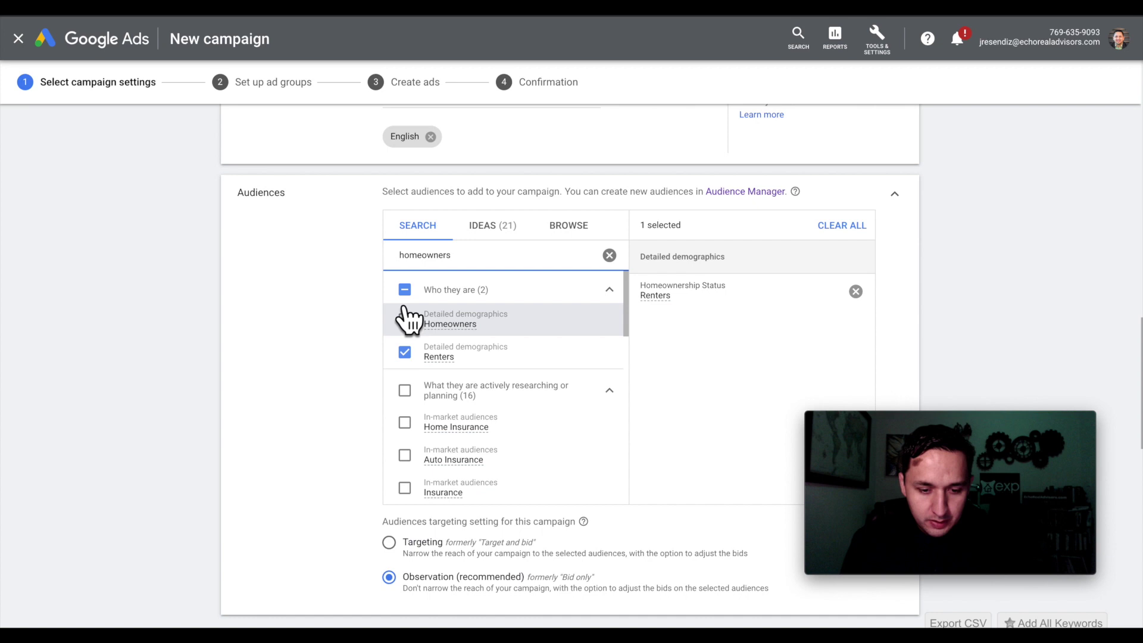
left_click(404, 320)
left_click(404, 352)
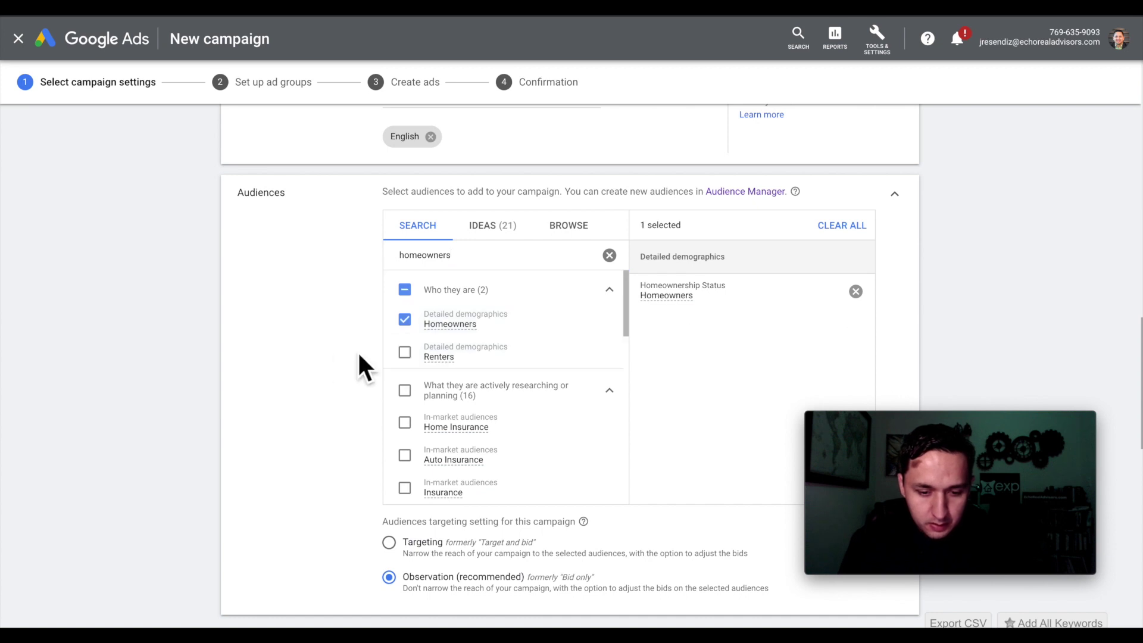
scroll(332, 393, "down", 4)
scroll(332, 391, "down", 4)
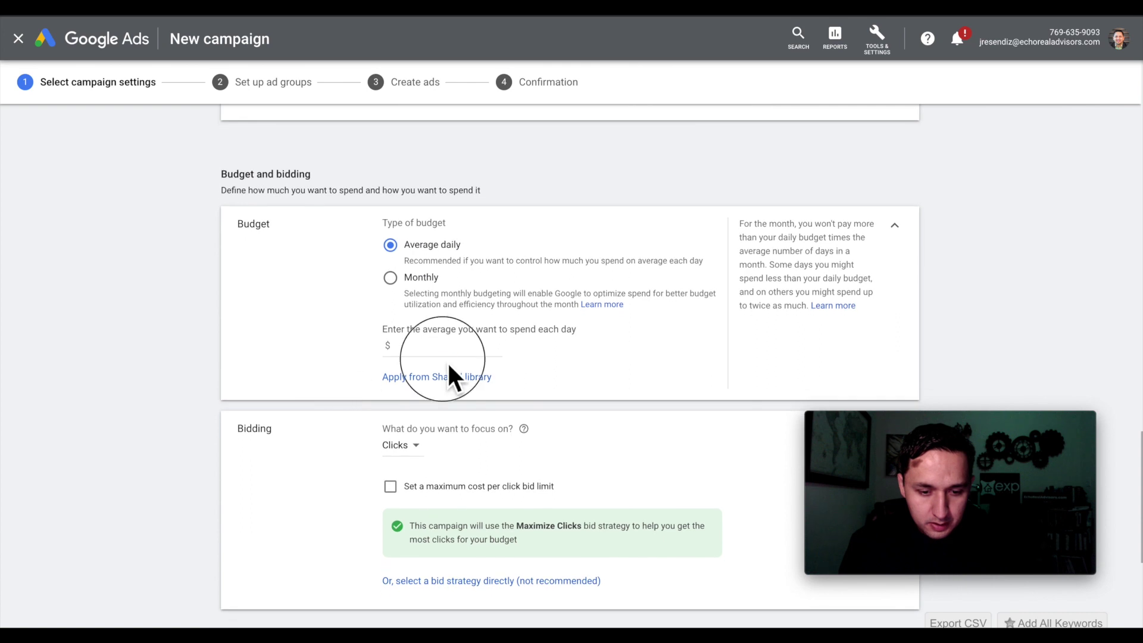
- Enter a $25.00 average daily budget for the campaign
left_click(449, 351)
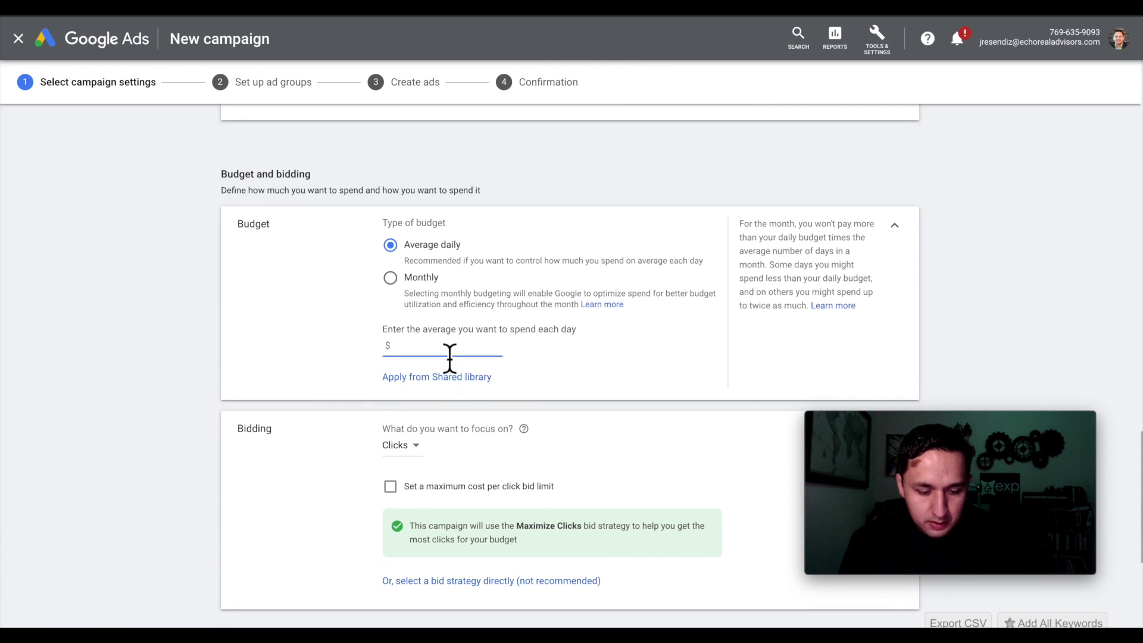
left_click(333, 357)
scroll(331, 356, "down", 3)
- Make bidding focus on Conversions, and briefly expand then collapse the extra campaign settings
left_click(400, 312)
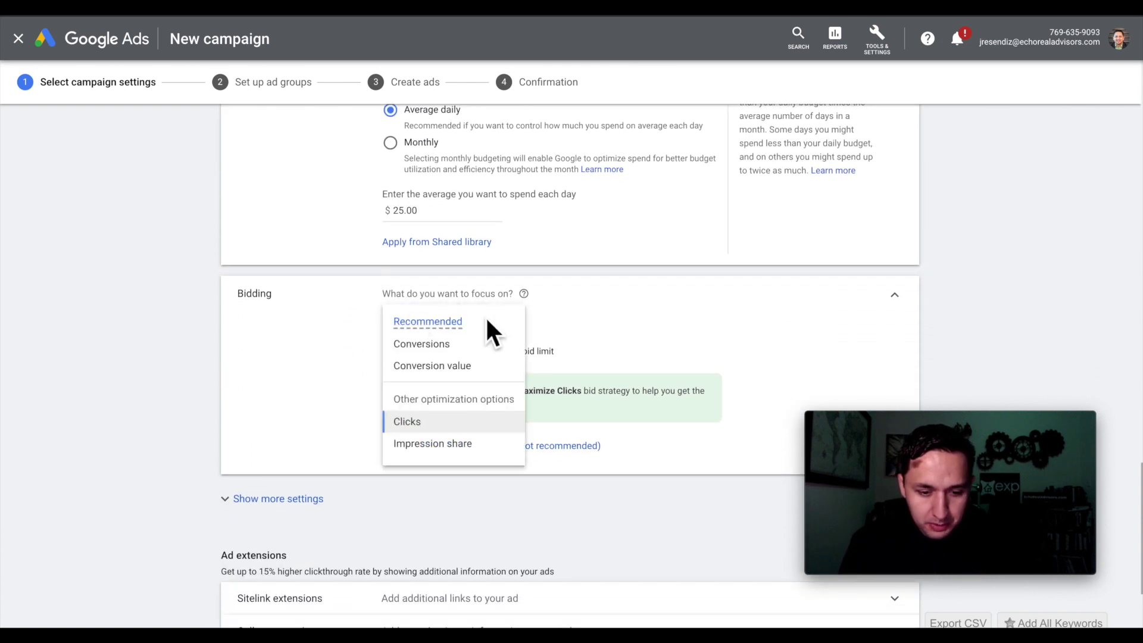
left_click(421, 346)
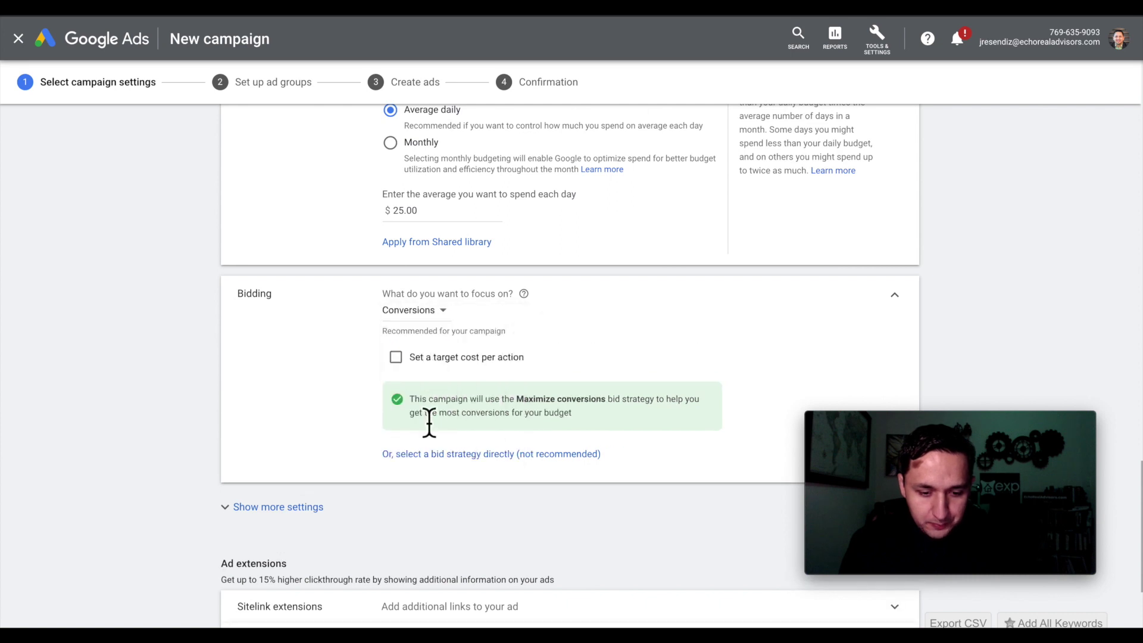
scroll(429, 422, "down", 2)
left_click(300, 424)
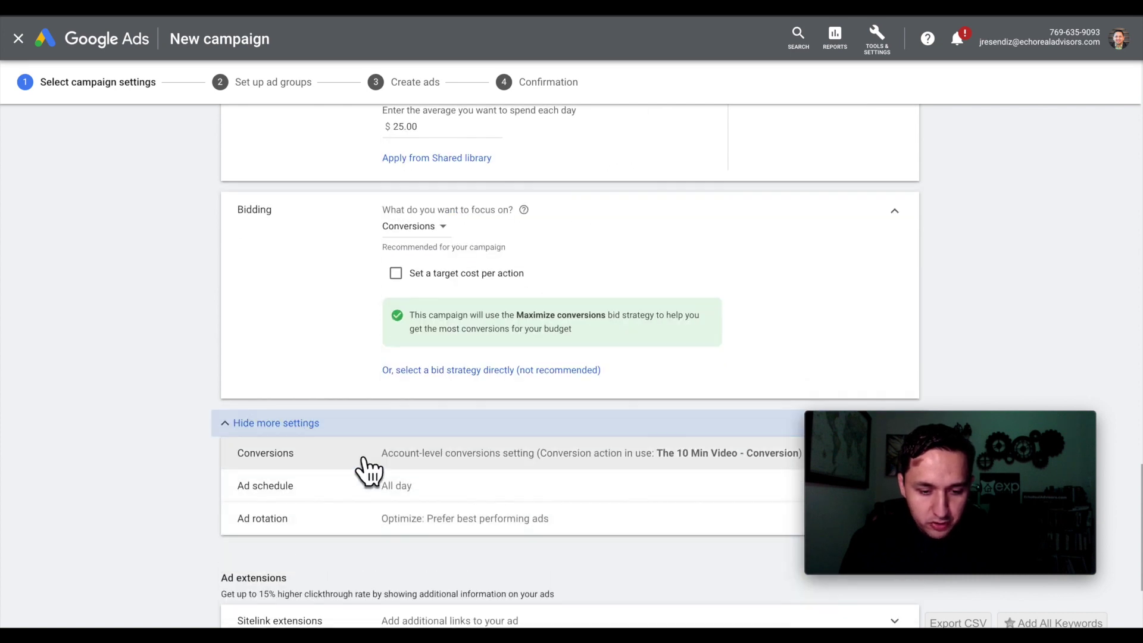
scroll(369, 470, "down", 2)
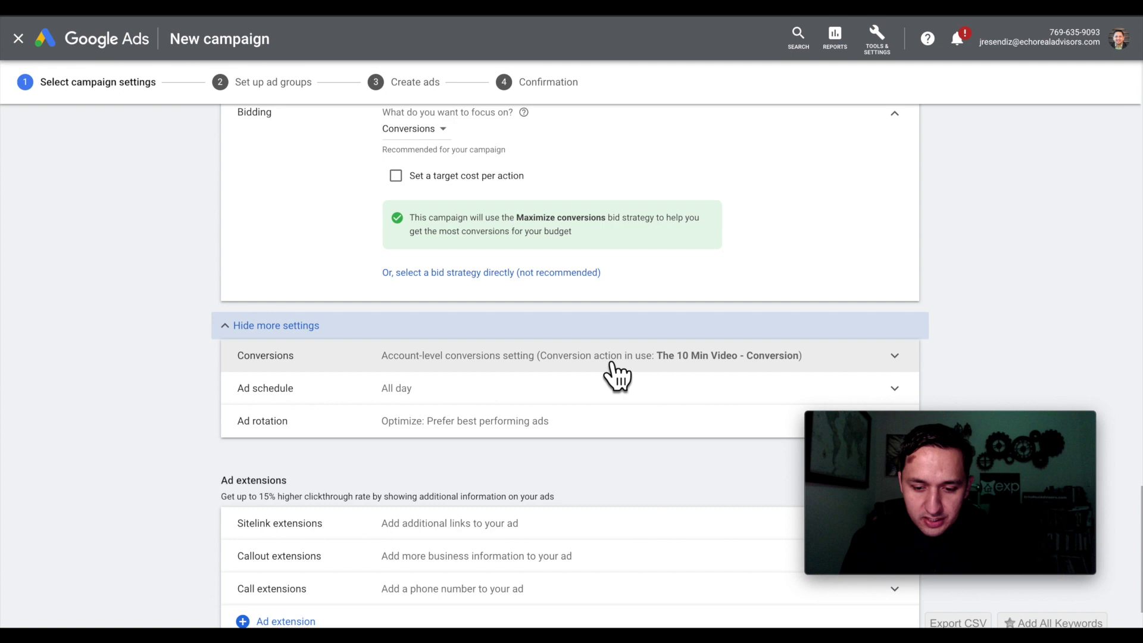
left_click(275, 332)
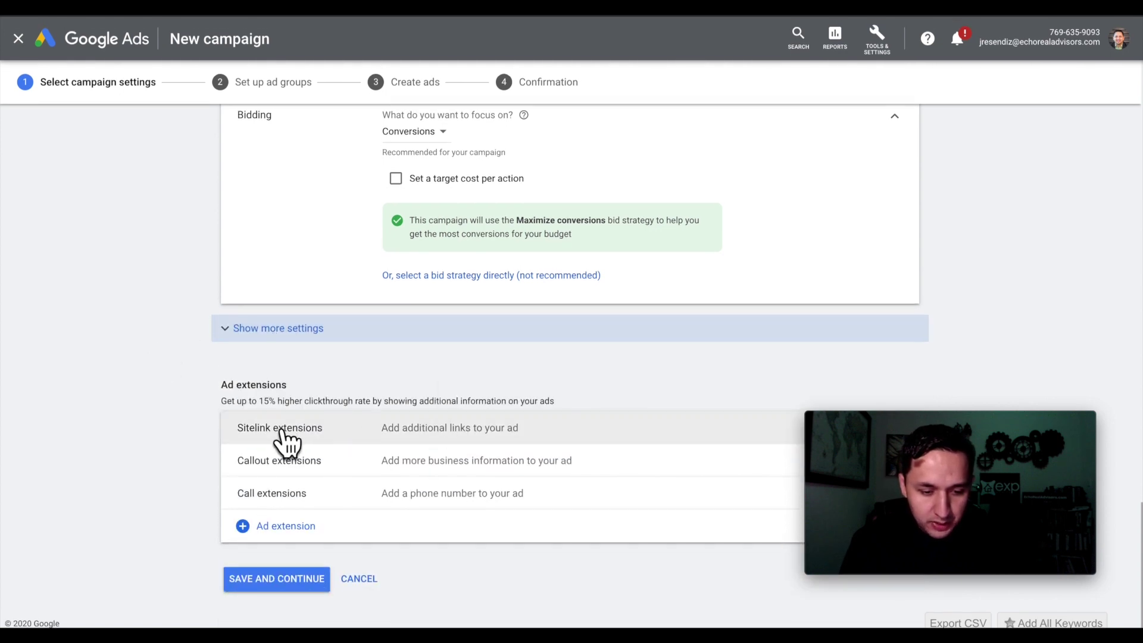
- Create a sitelink 'Looking To Sell?' with descriptions 'Get Top Dollar' and 'Free CMA'
left_click(283, 433)
scroll(503, 452, "down", 3)
scroll(302, 459, "down", 4)
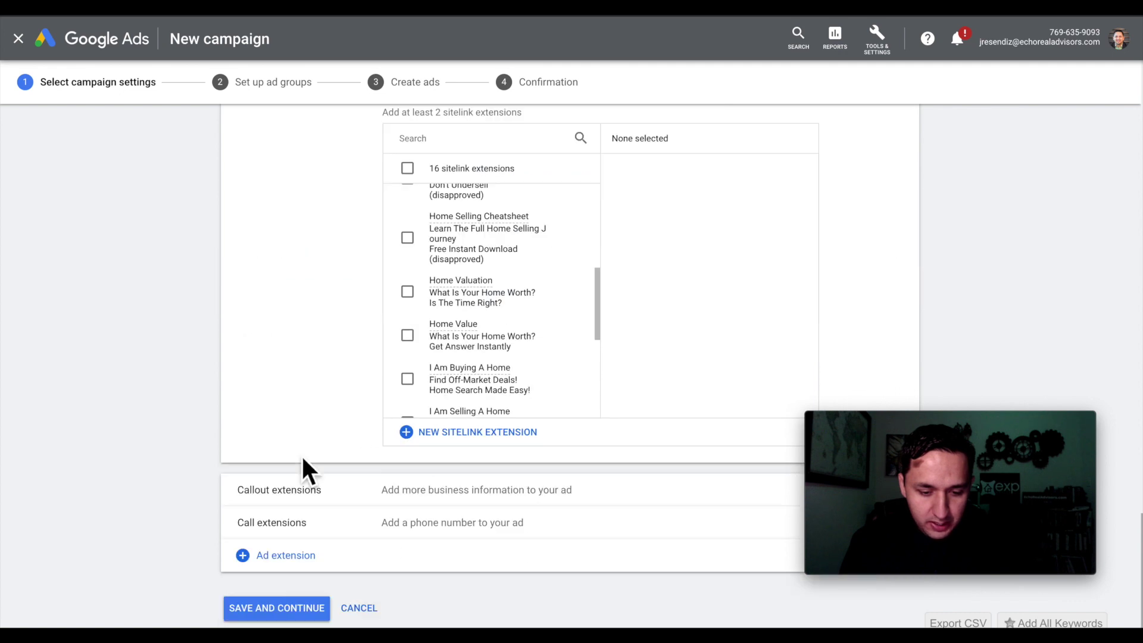
left_click(444, 405)
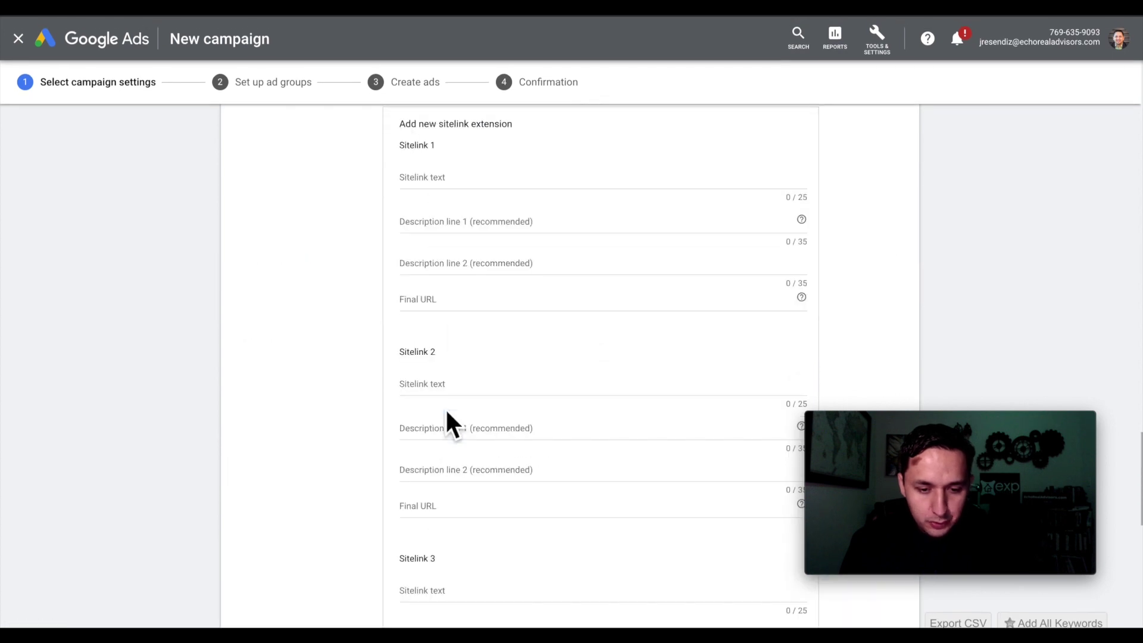
left_click(452, 188)
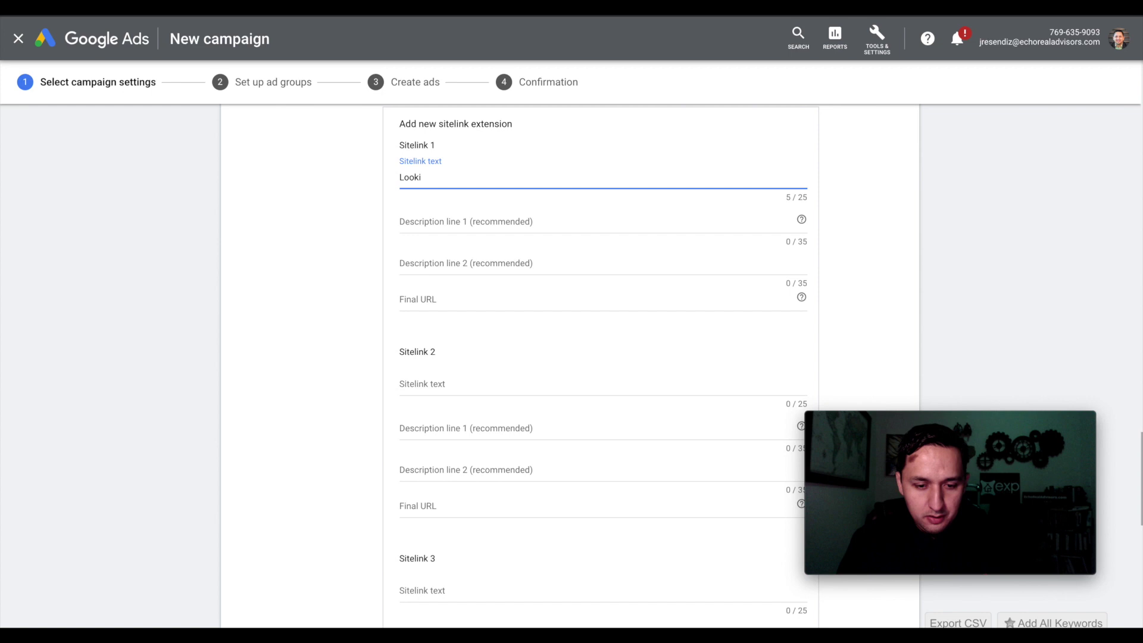
left_click(447, 228)
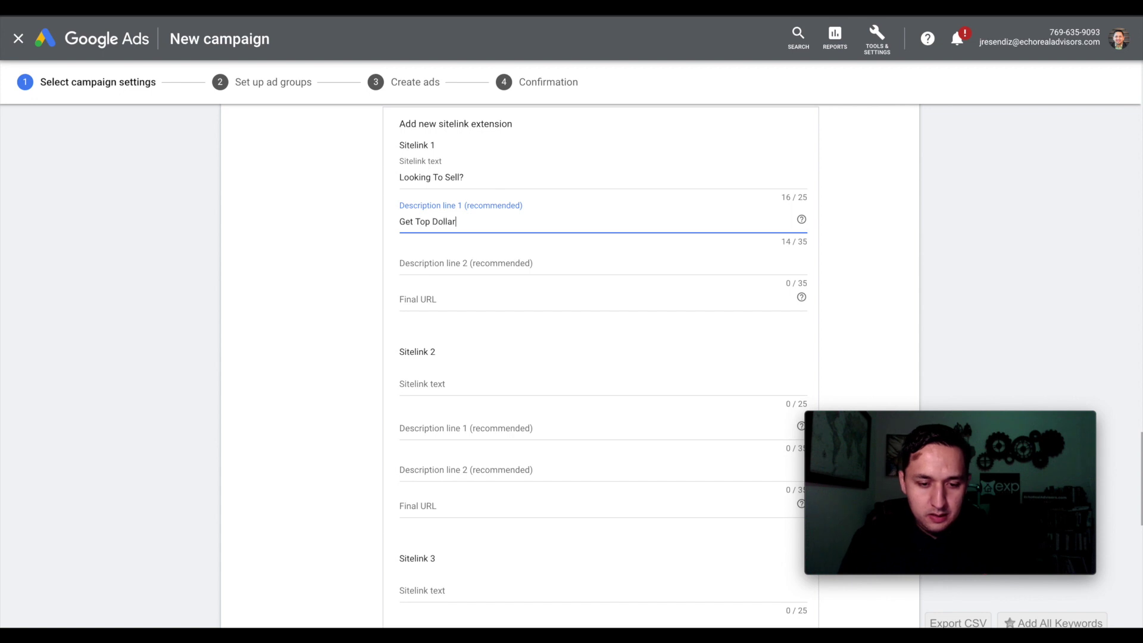
key("Tab")
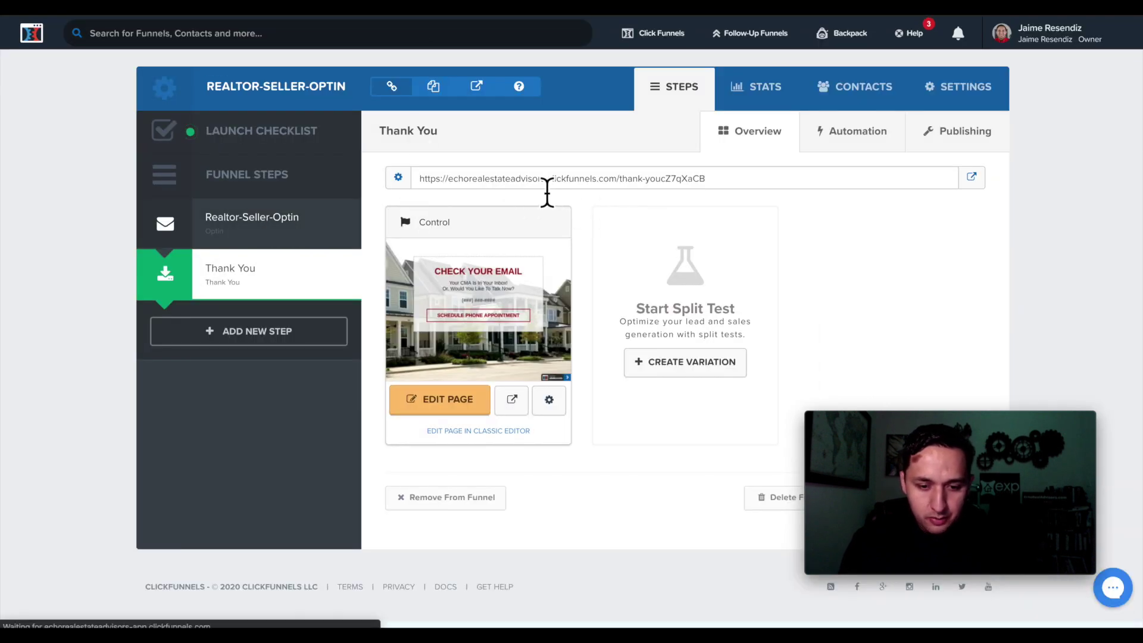
- Copy the Realtor-Seller-Optin page URL from ClickFunnels for the sitelink's final URL
left_click(316, 220)
left_click(480, 177)
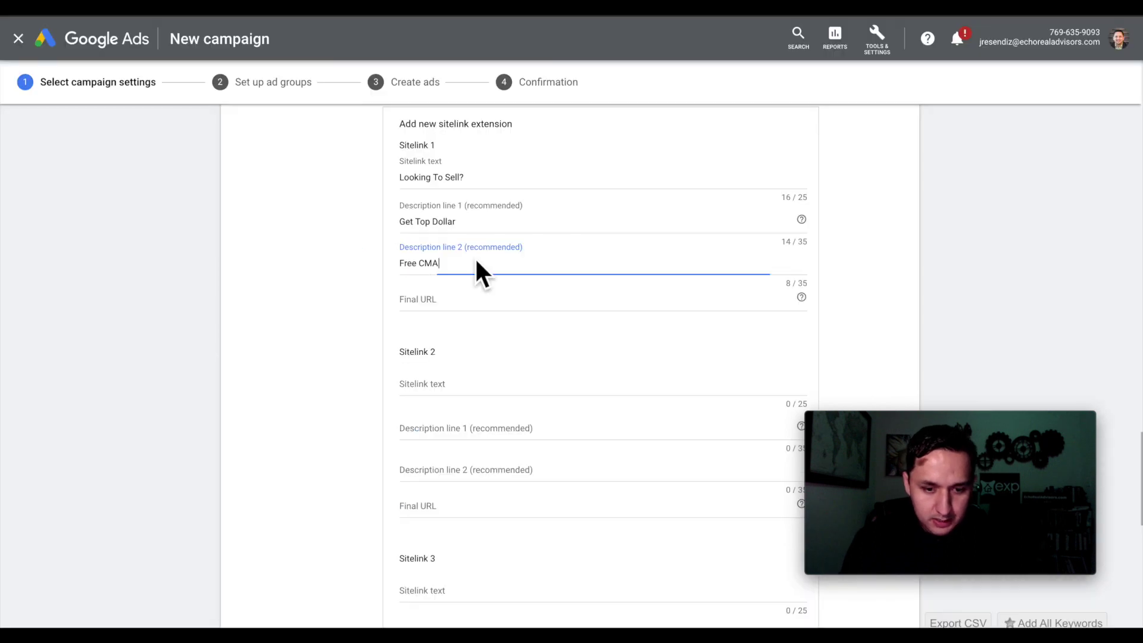
left_click(438, 295)
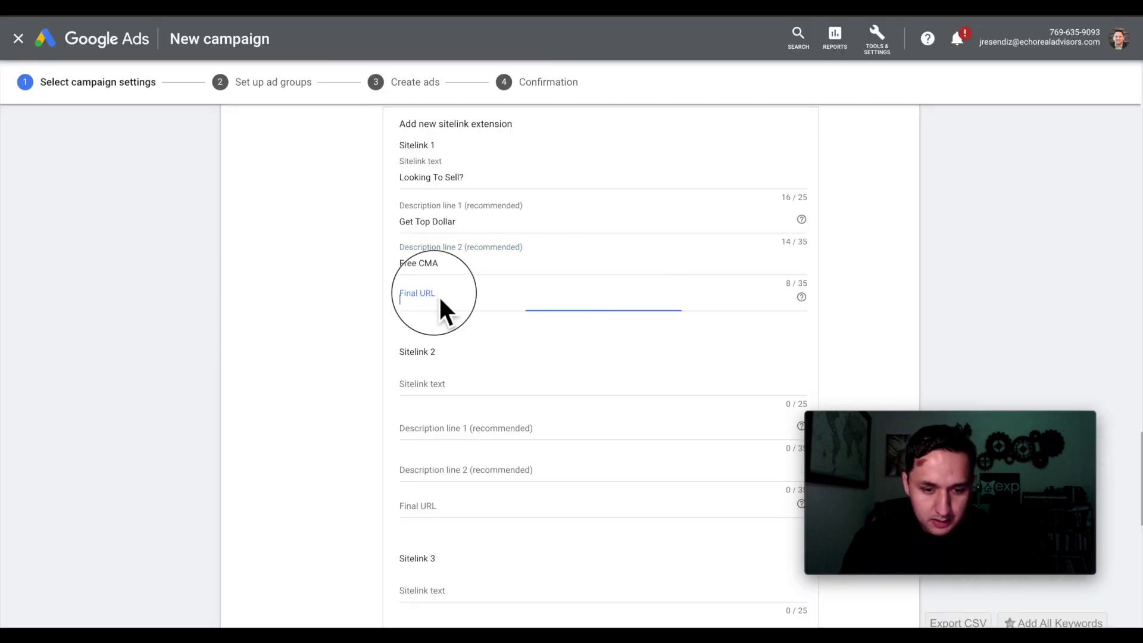
- Paste the opt-in page URL as the sitelink's final URL and save the sitelink
type("https://echorealestateadvisors.clickfunnels.com/realtor-home-seller-optin")
scroll(357, 351, "down", 10)
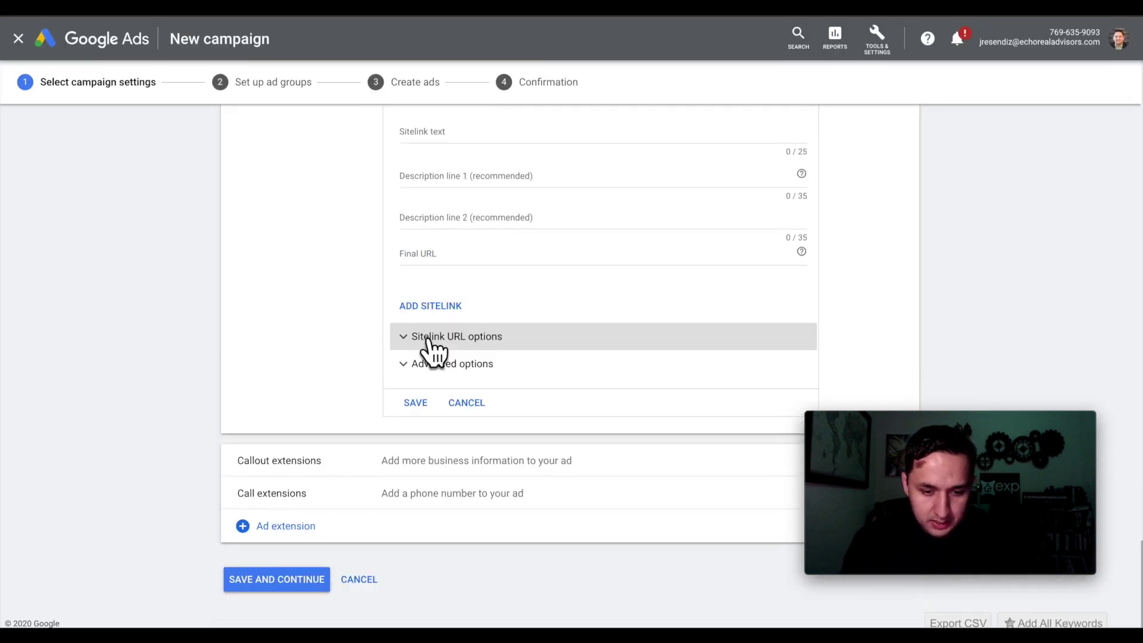
left_click(414, 401)
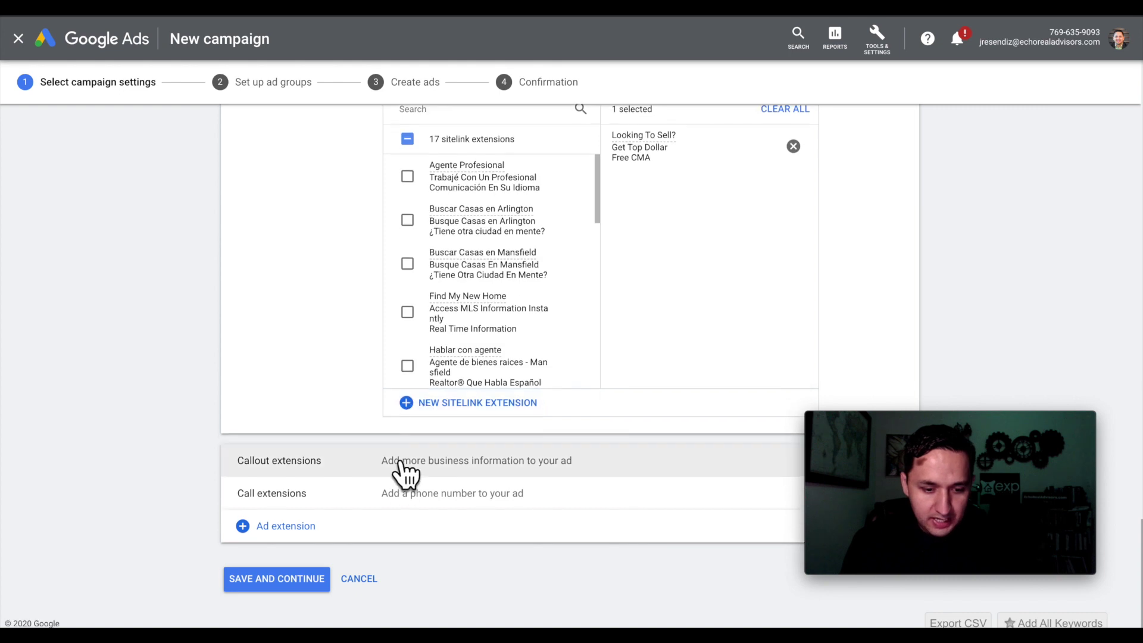
- Open and cancel both the callout and call extension forms, adding neither
left_click(400, 470)
scroll(402, 470, "down", 3)
scroll(405, 473, "down", 5)
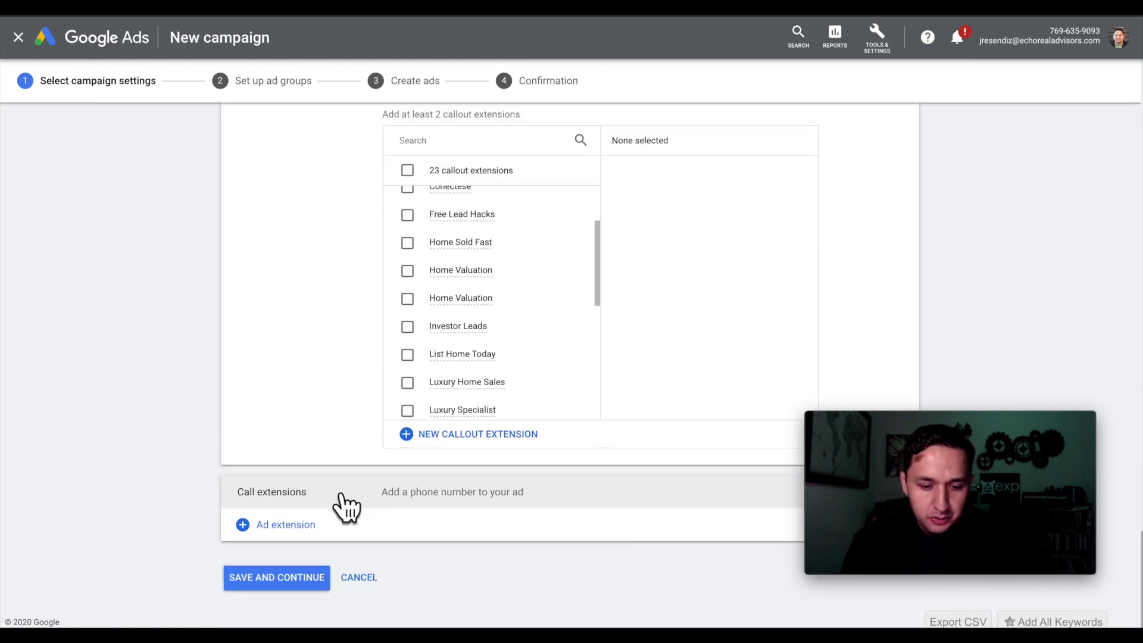
left_click(411, 435)
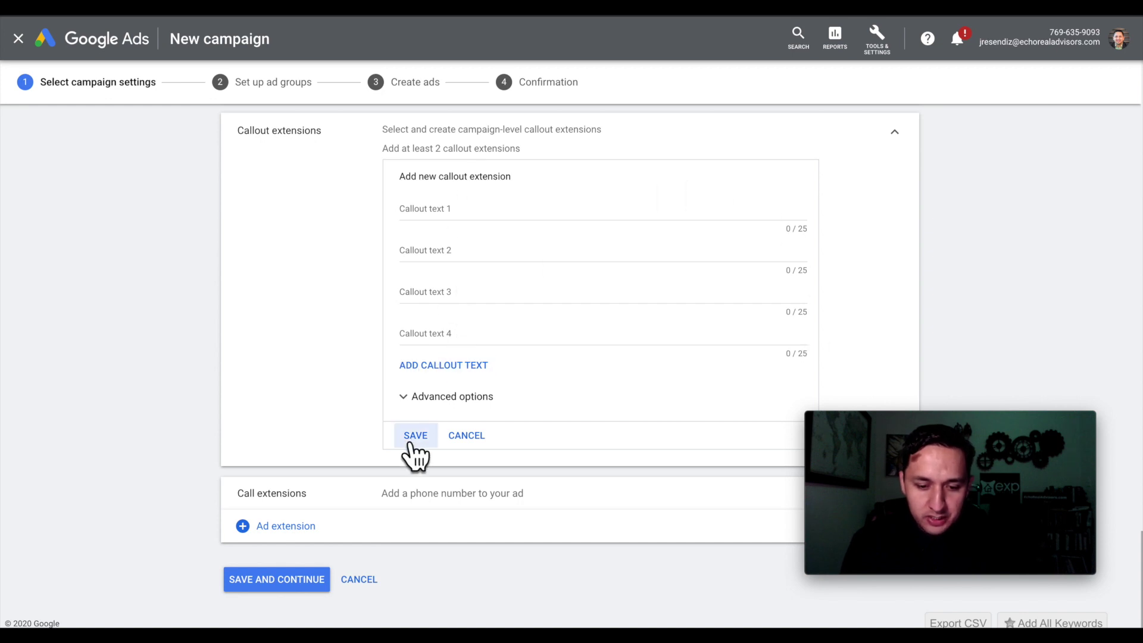
left_click(469, 438)
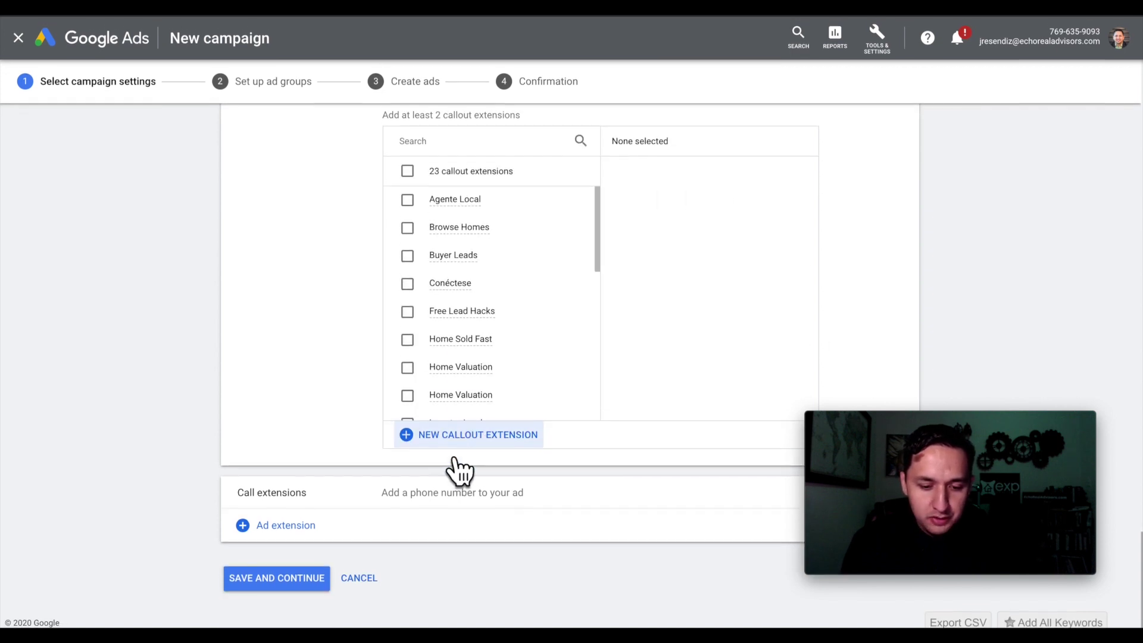
left_click(425, 507)
scroll(428, 509, "down", 5)
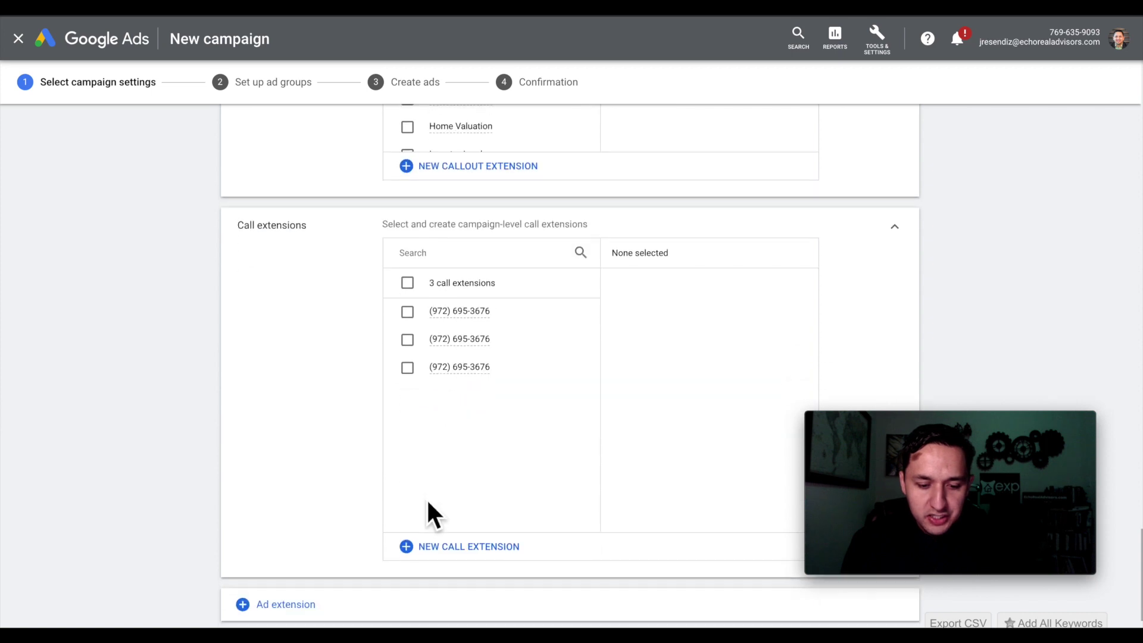
left_click(466, 528)
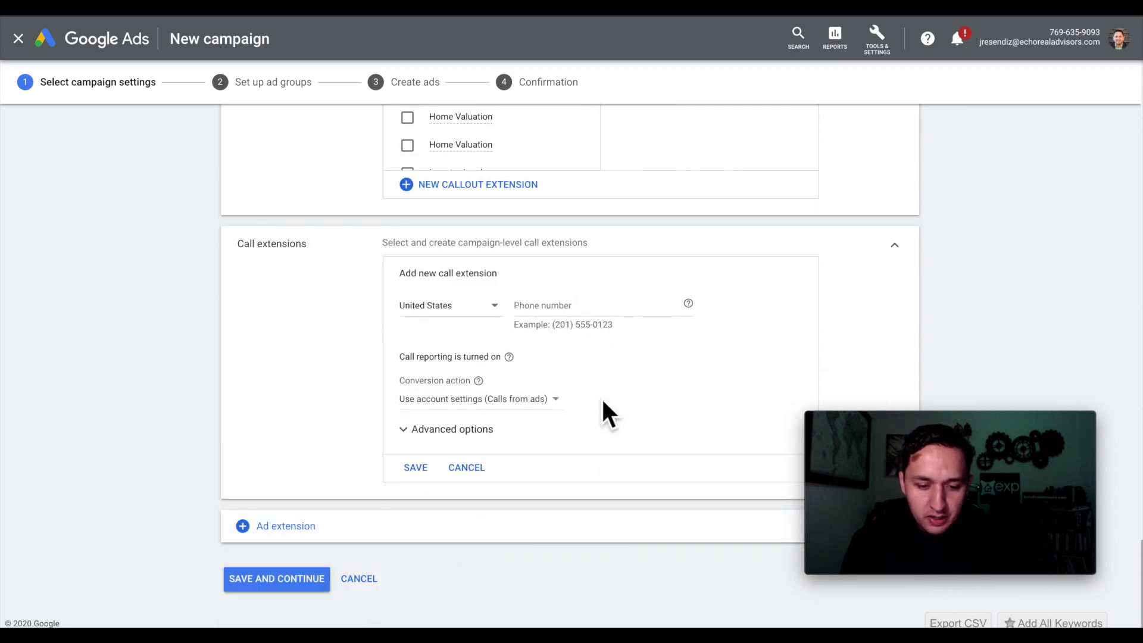
left_click(470, 468)
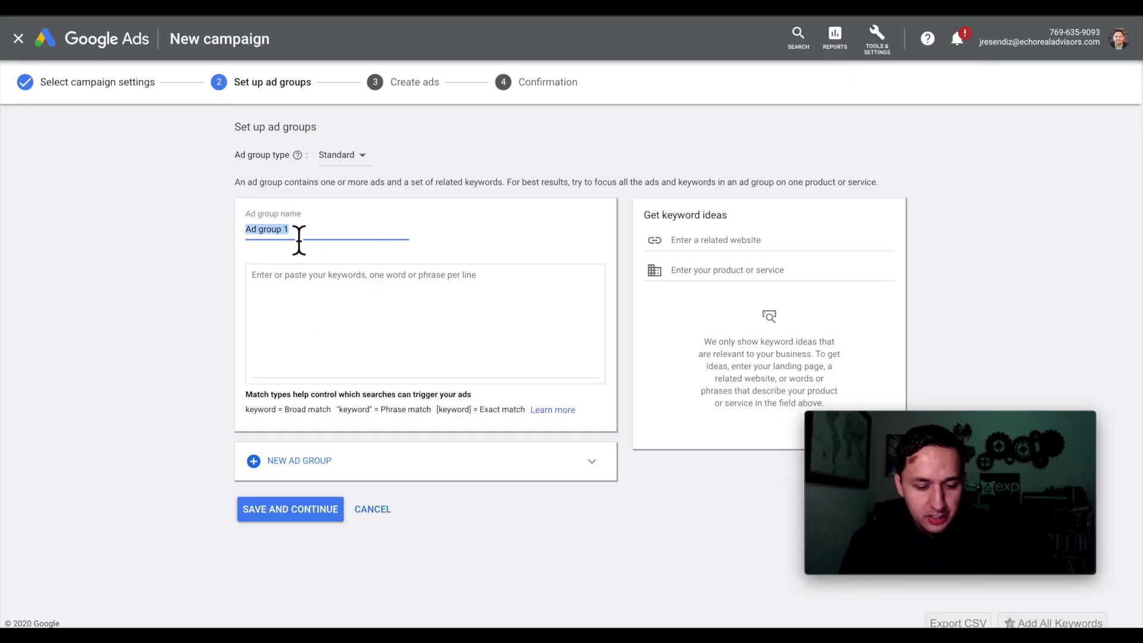
- Search keyword ideas by product or service for home-selling terms
type("Home Seller")
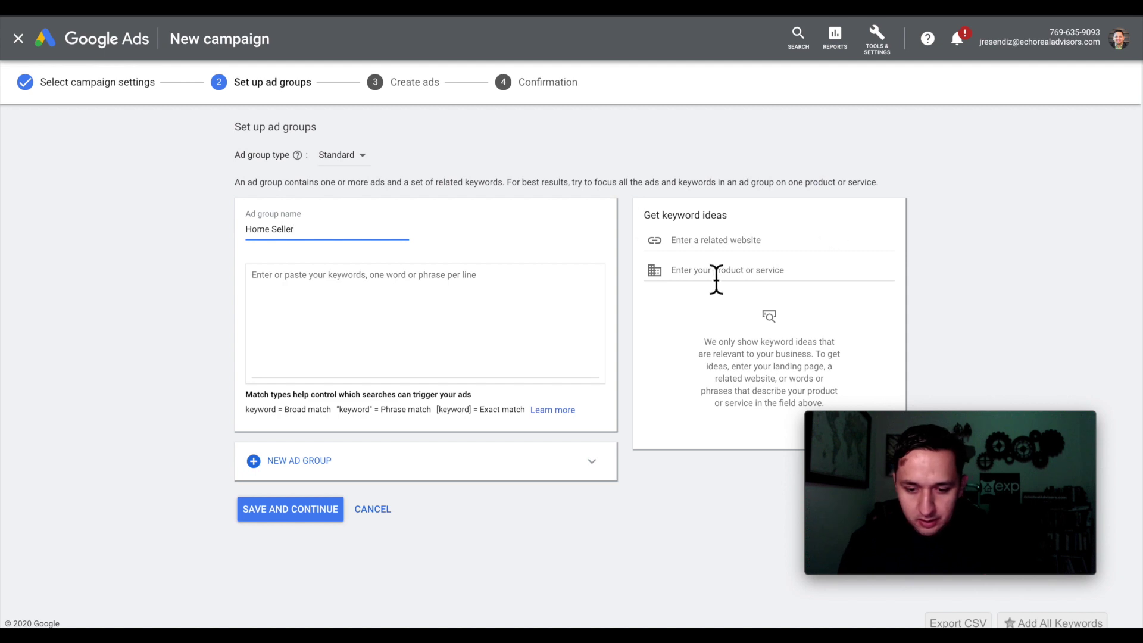
left_click(716, 279)
type("rea")
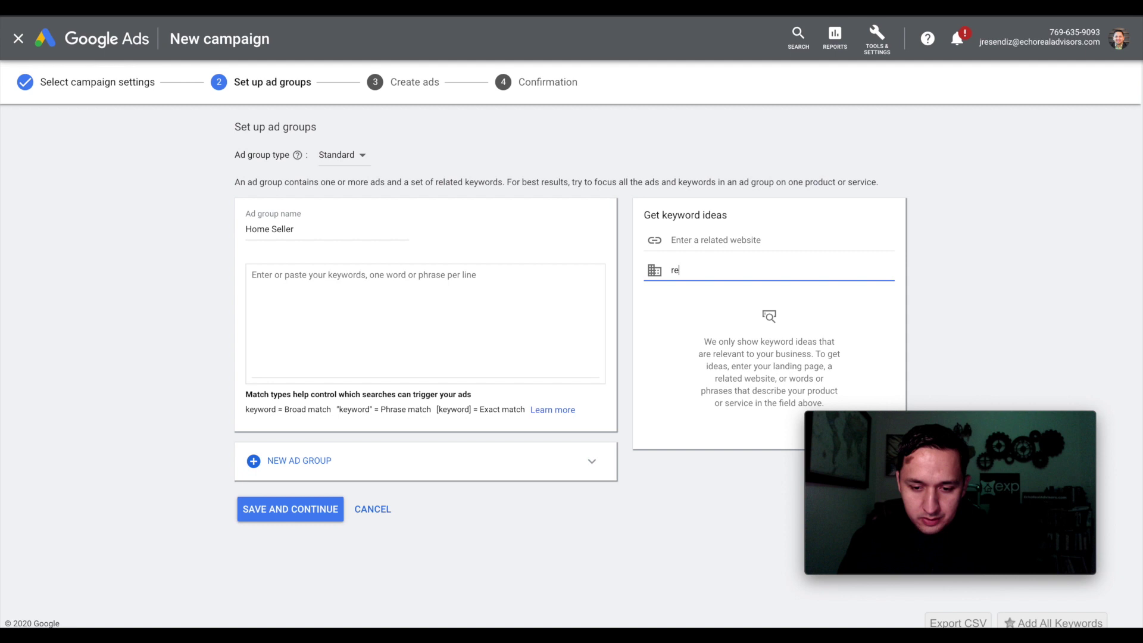
key("BackSpace")
key("BackSpace")
type("sell house")
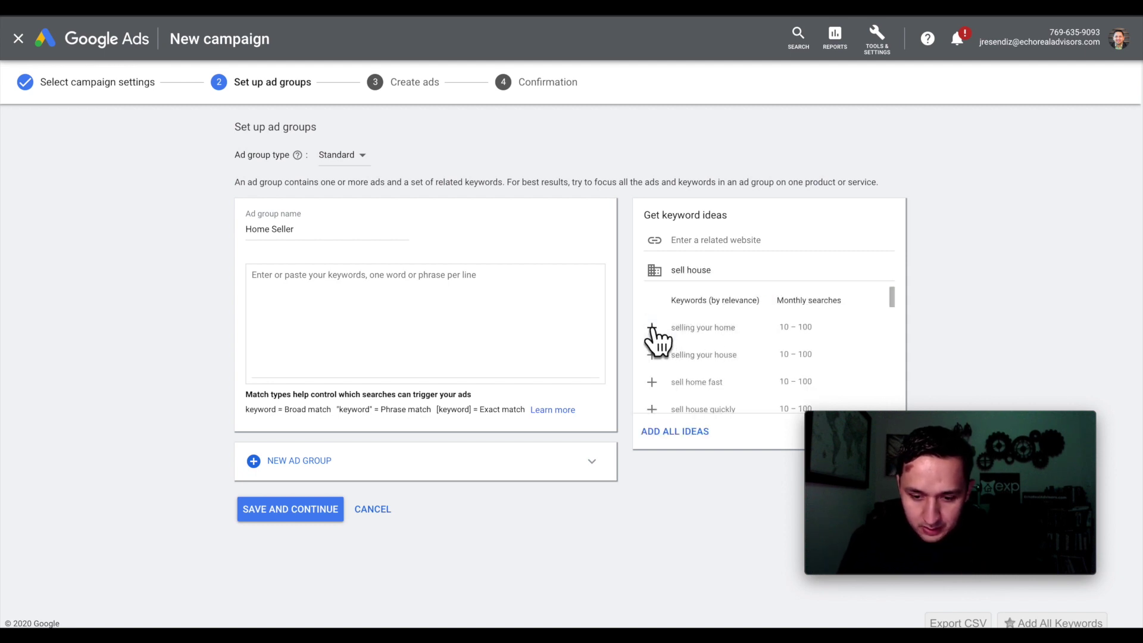
- Add nine seller keywords like 'sell home fast', 'sell my home', 'fast house sale', then save
left_click(653, 329)
left_click(652, 328)
left_click(652, 328)
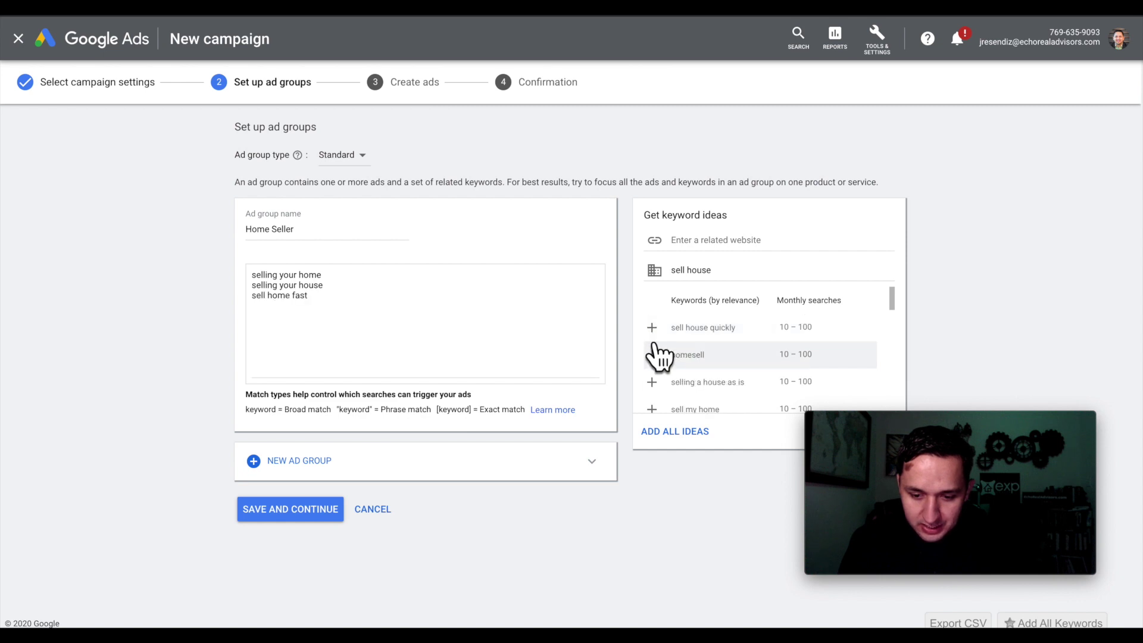
left_click(651, 331)
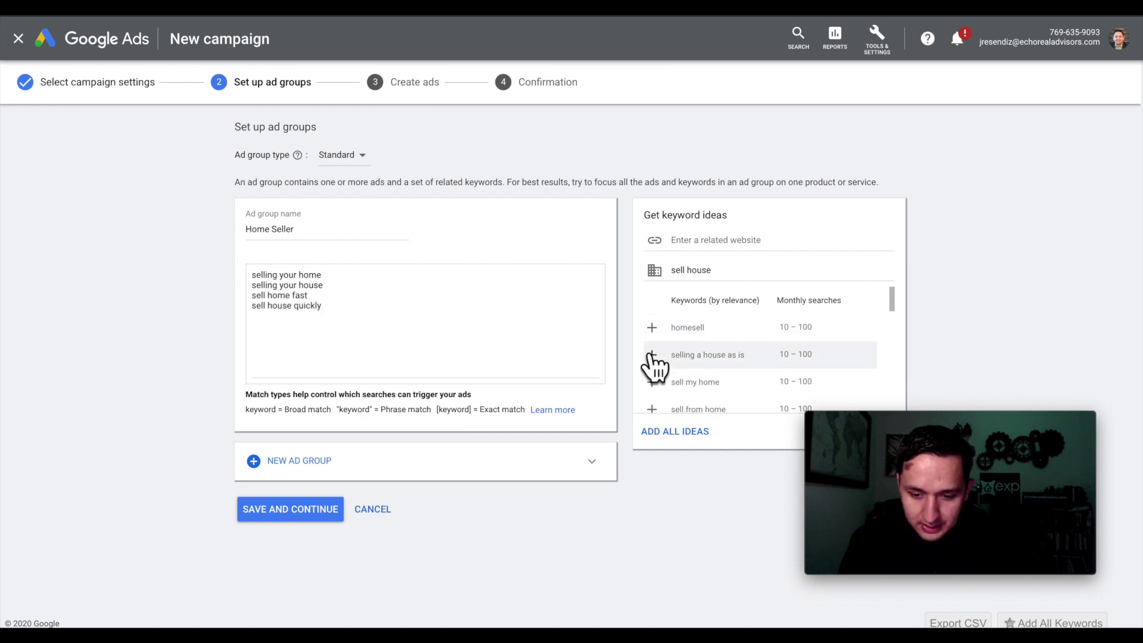
left_click(650, 355)
left_click(651, 357)
left_click(652, 357)
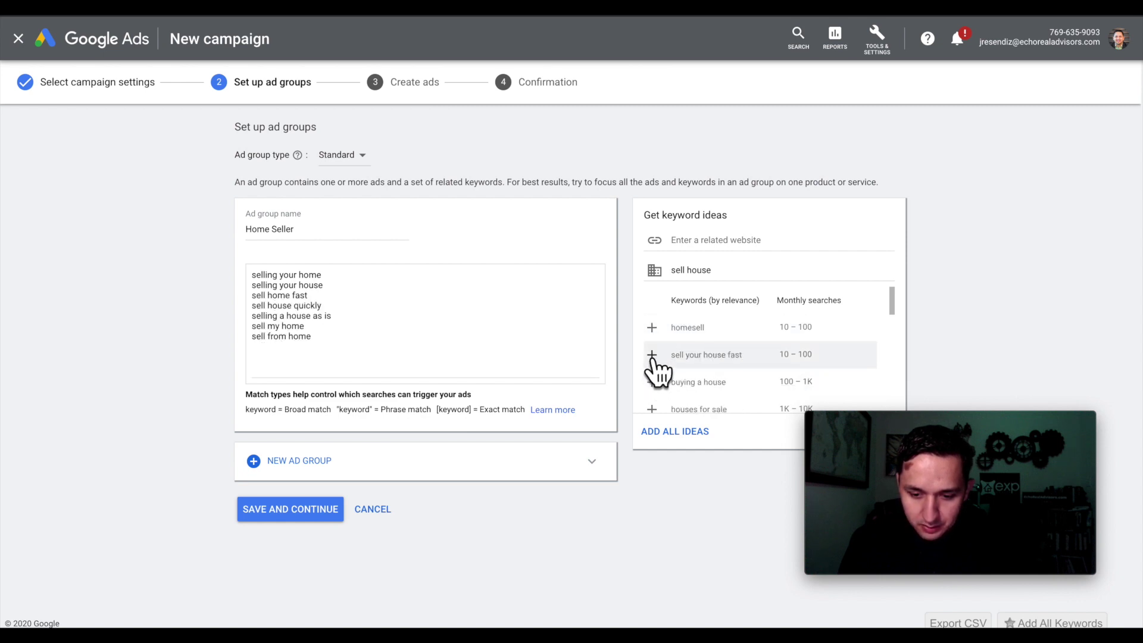
left_click(651, 356)
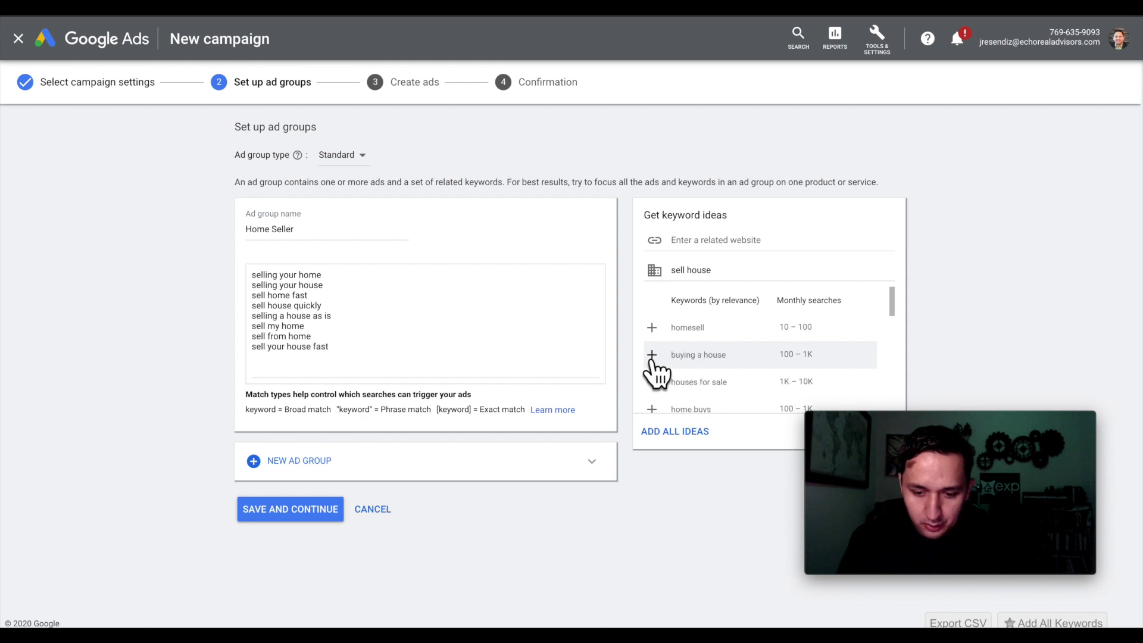
scroll(648, 369, "down", 3)
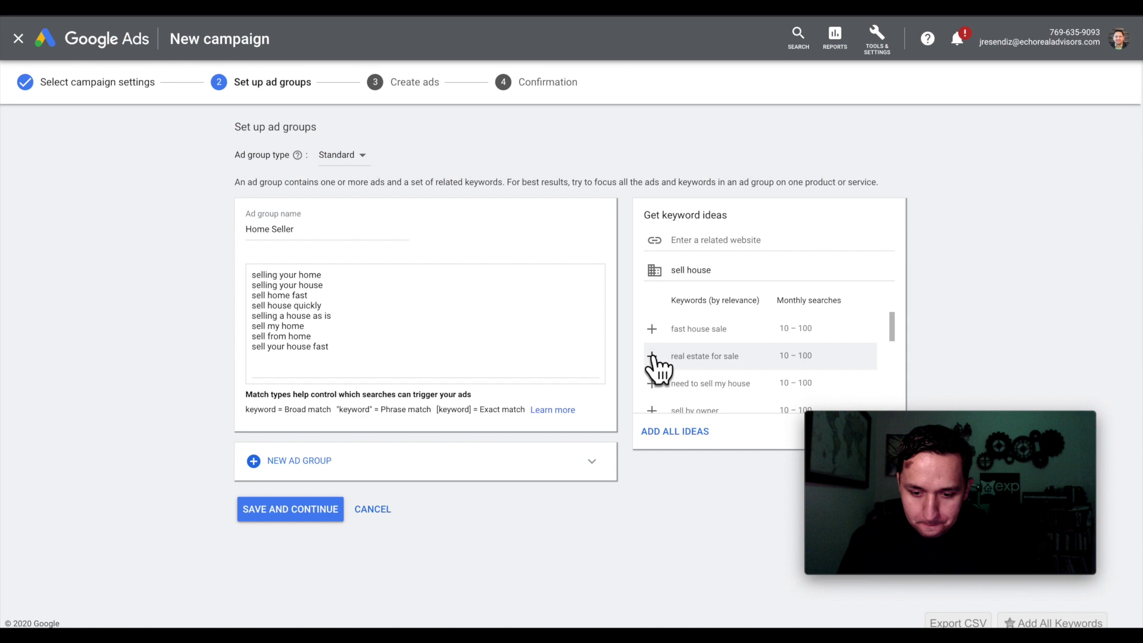
left_click(655, 329)
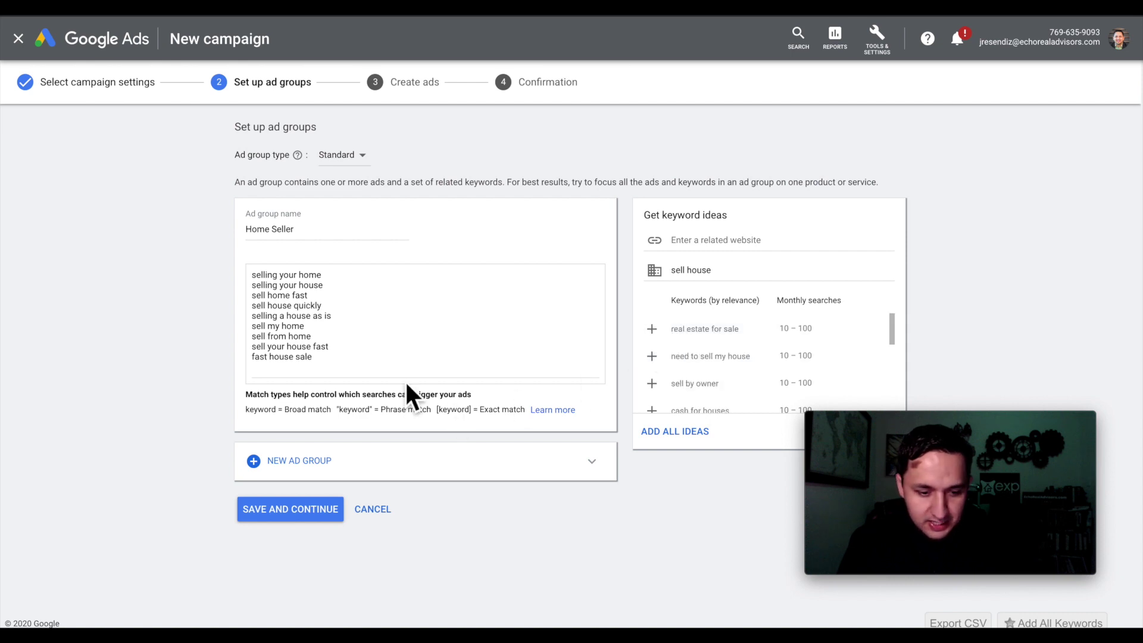
left_click(302, 509)
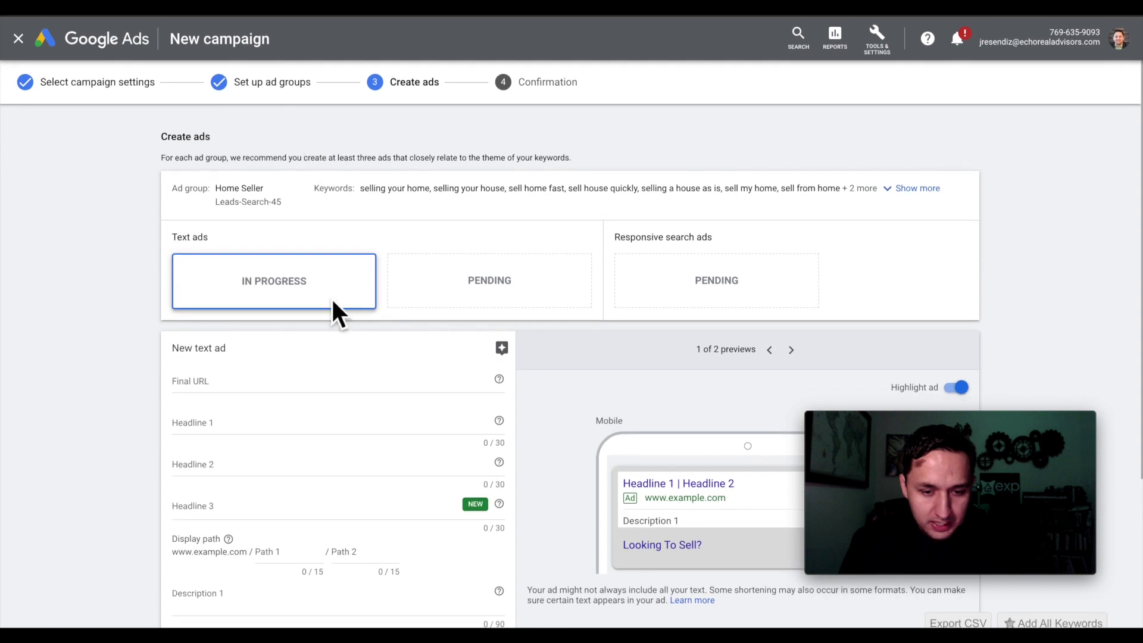
- Paste the ClickFunnels seller opt-in page URL as the ad's final URL
left_click(234, 293)
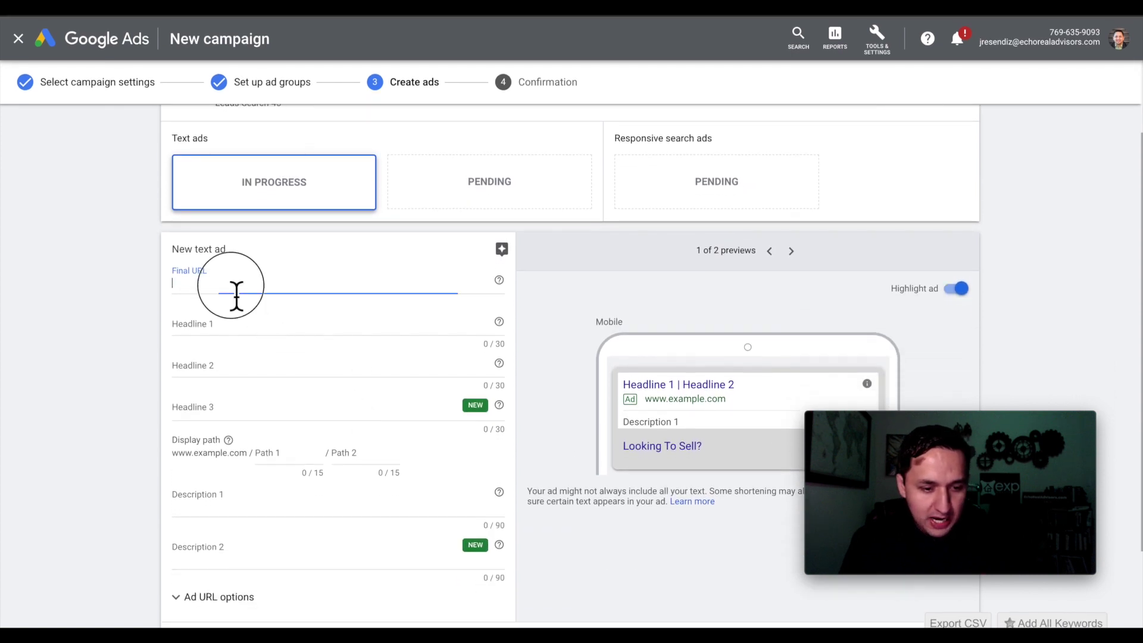
key("ctrl+Tab")
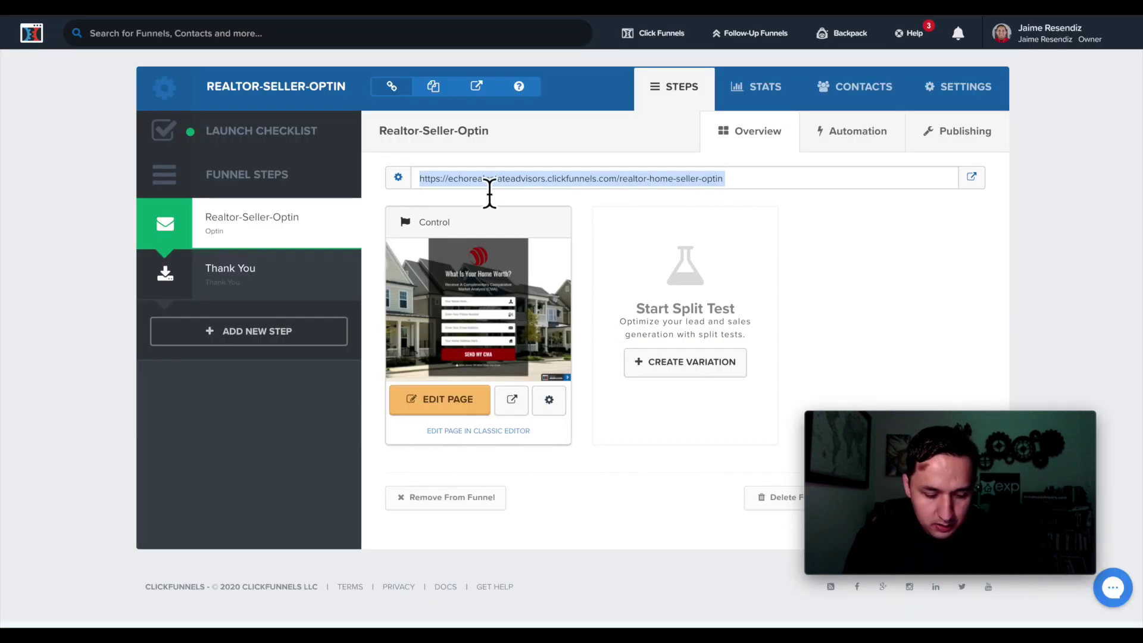
key("ctrl+Tab")
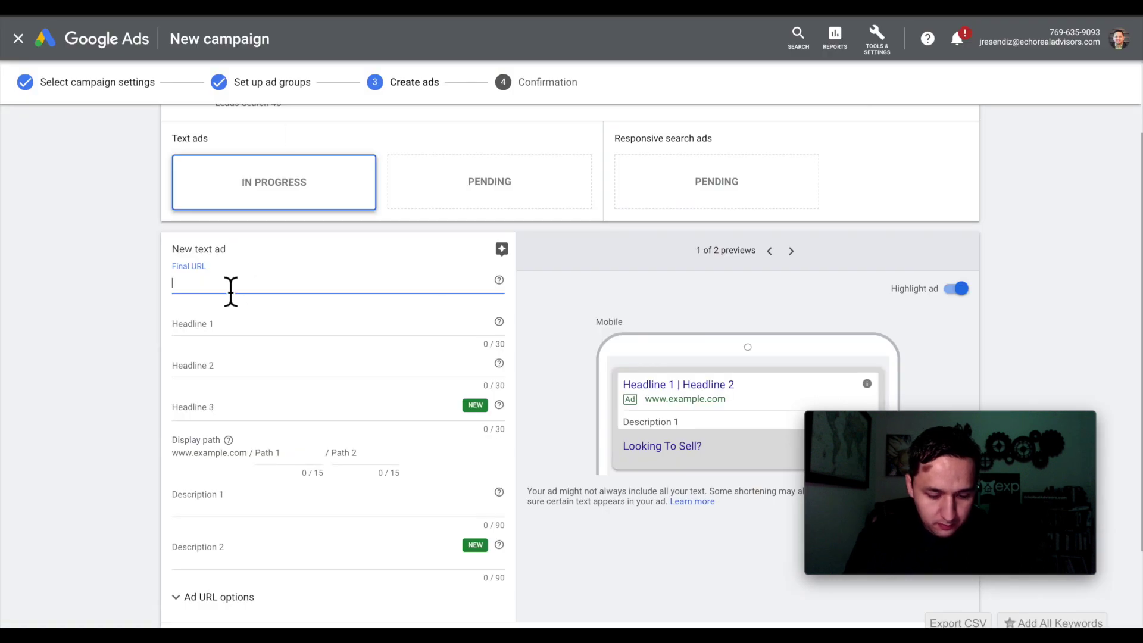
type("https://echorealestateadvisors.clickfunnels.com/realtor-home-seller-optin")
- Write the three headlines, from 'Looking To Sell Fast?' through 'Trusted Agent'
left_click(238, 332)
type("Look")
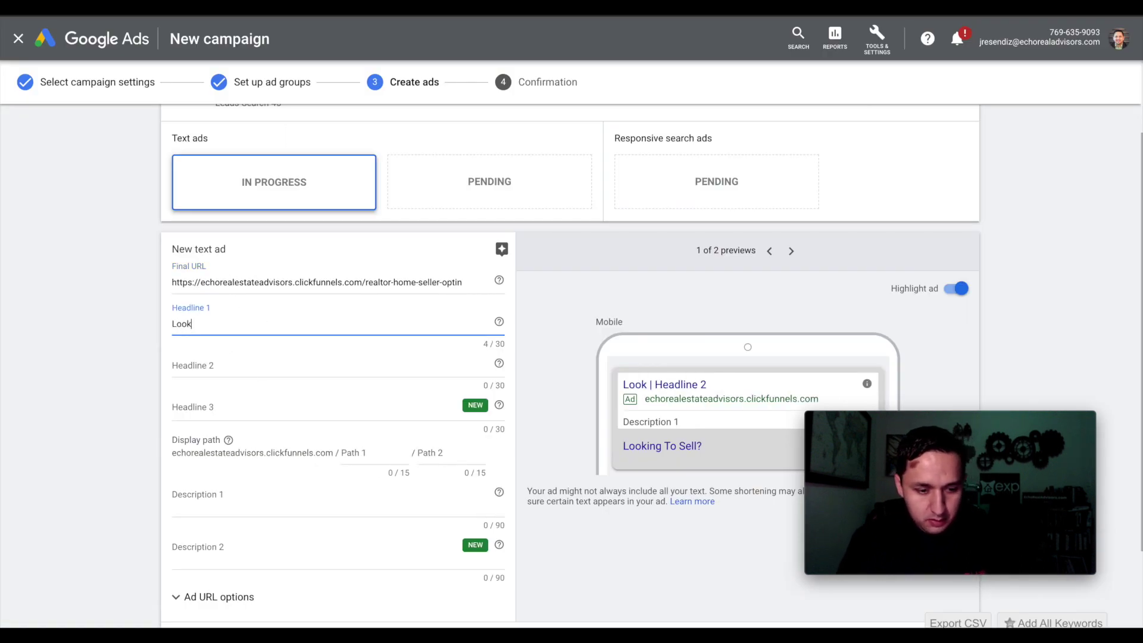
type("inge T")
key("BackSpace")
key("BackSpace")
key("BackSpace")
type("T")
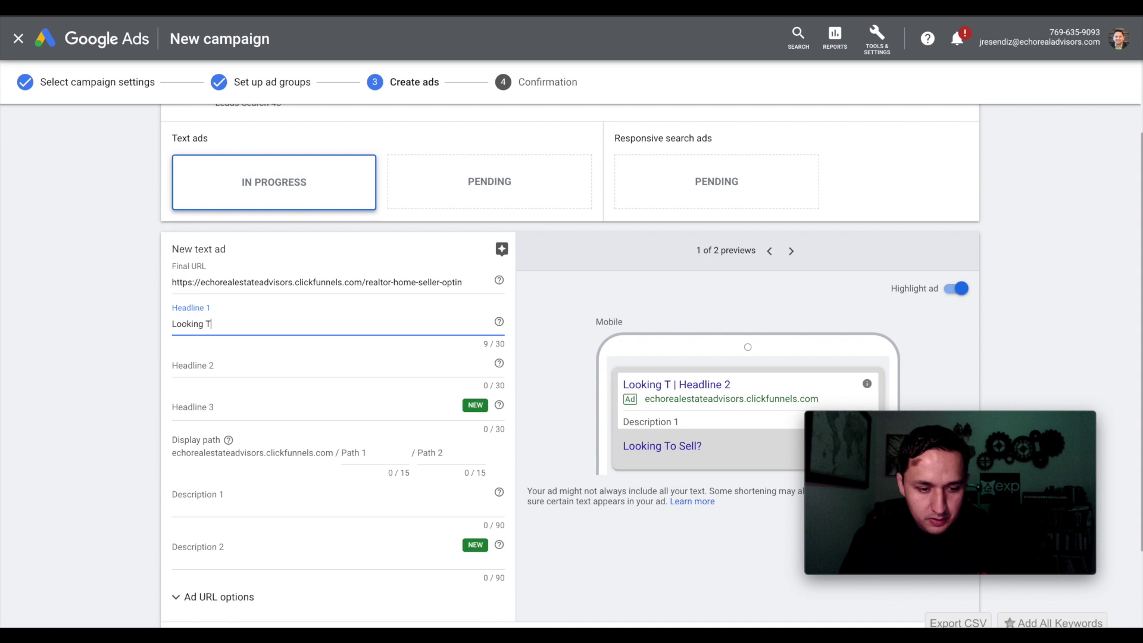
type("o Sell Fast?")
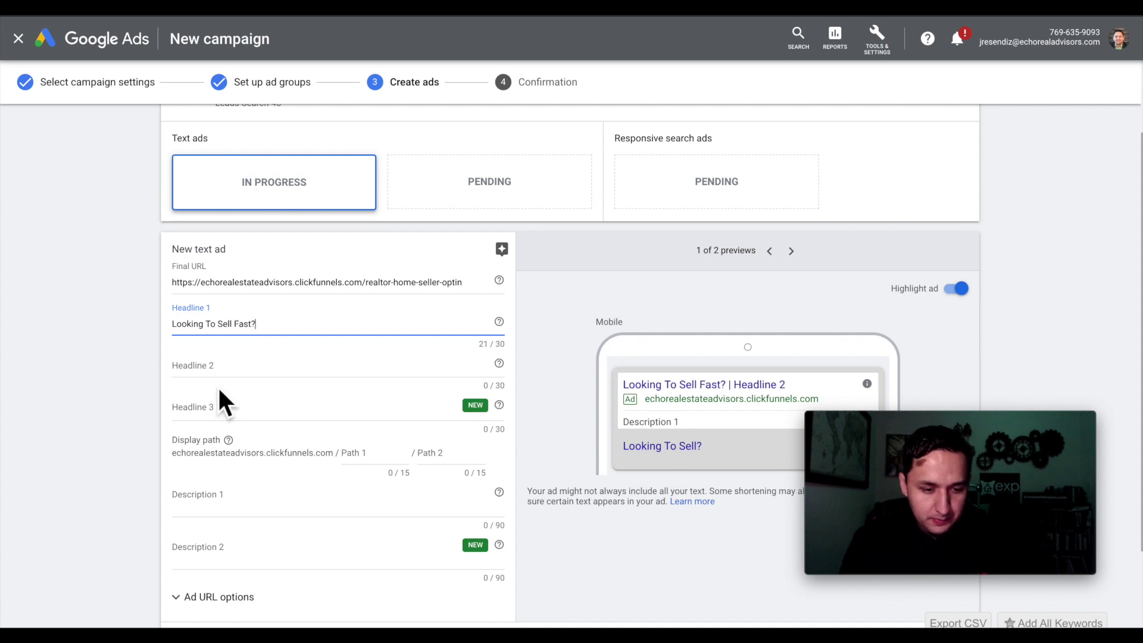
left_click(222, 374)
type("Get Top Dollar")
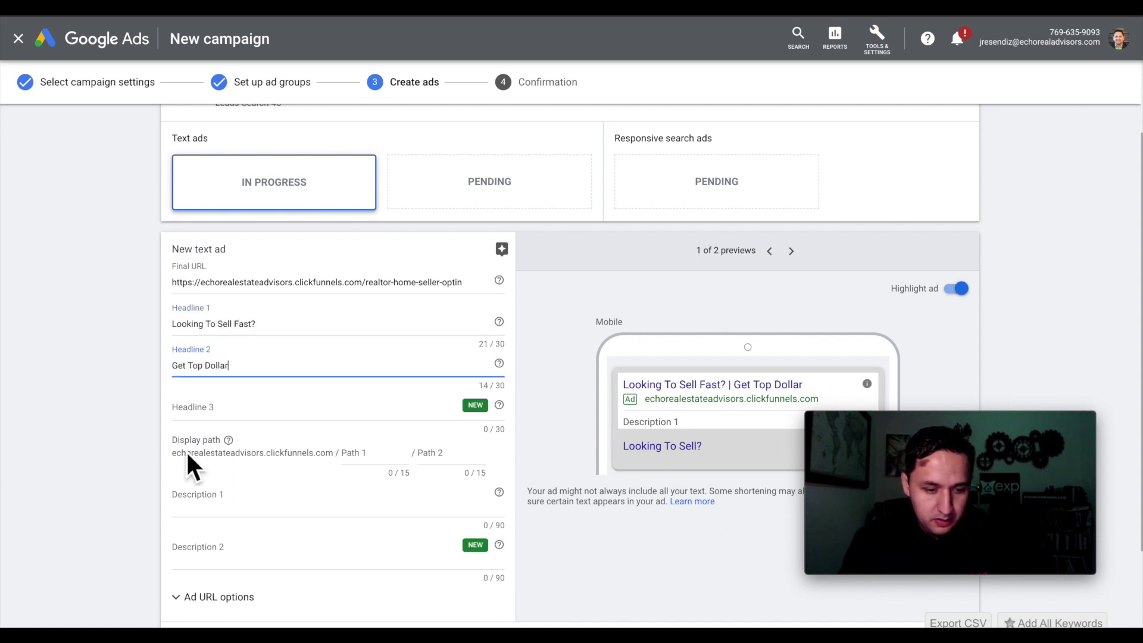
left_click(216, 415)
type("Trust")
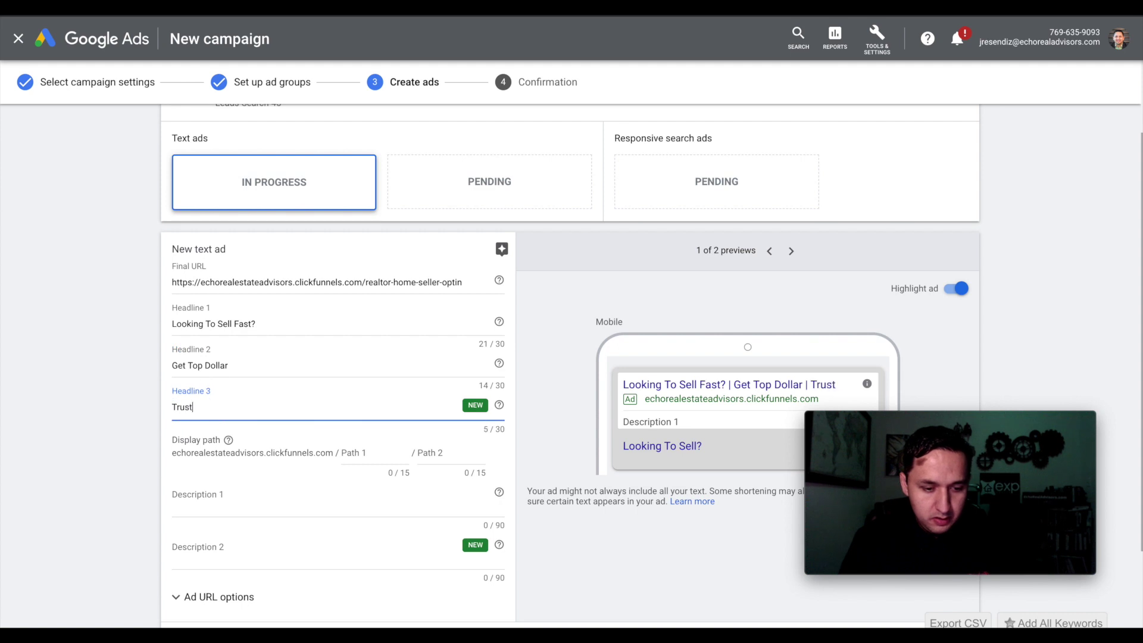
type("ed Agent!")
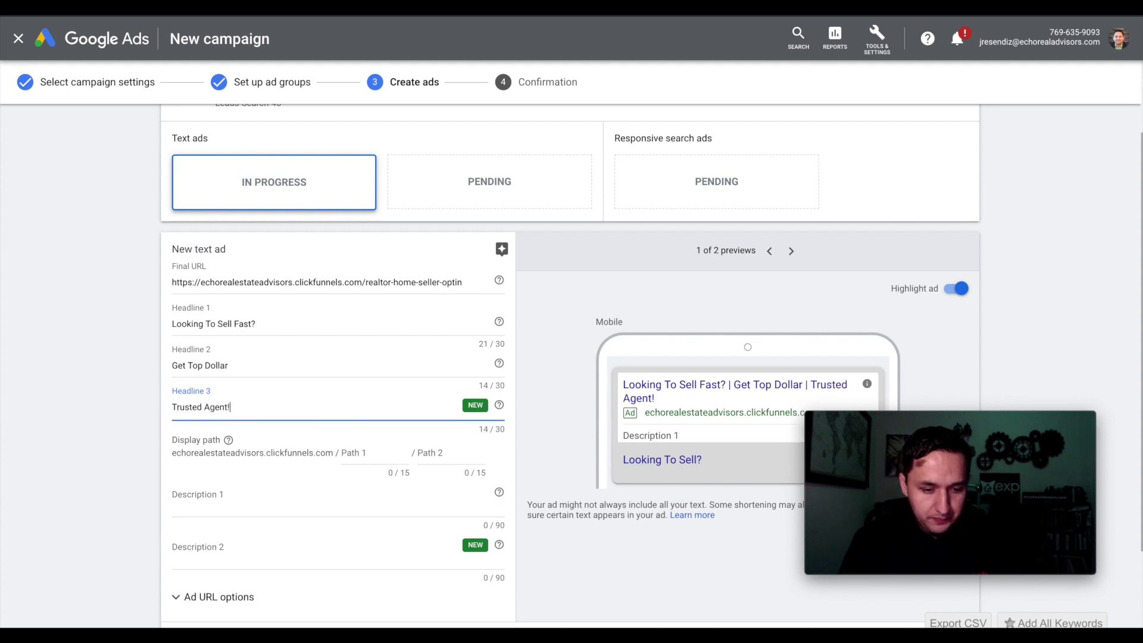
- Fill in display path sell/pheonix and write Description 1 about selling a home
left_click(381, 463)
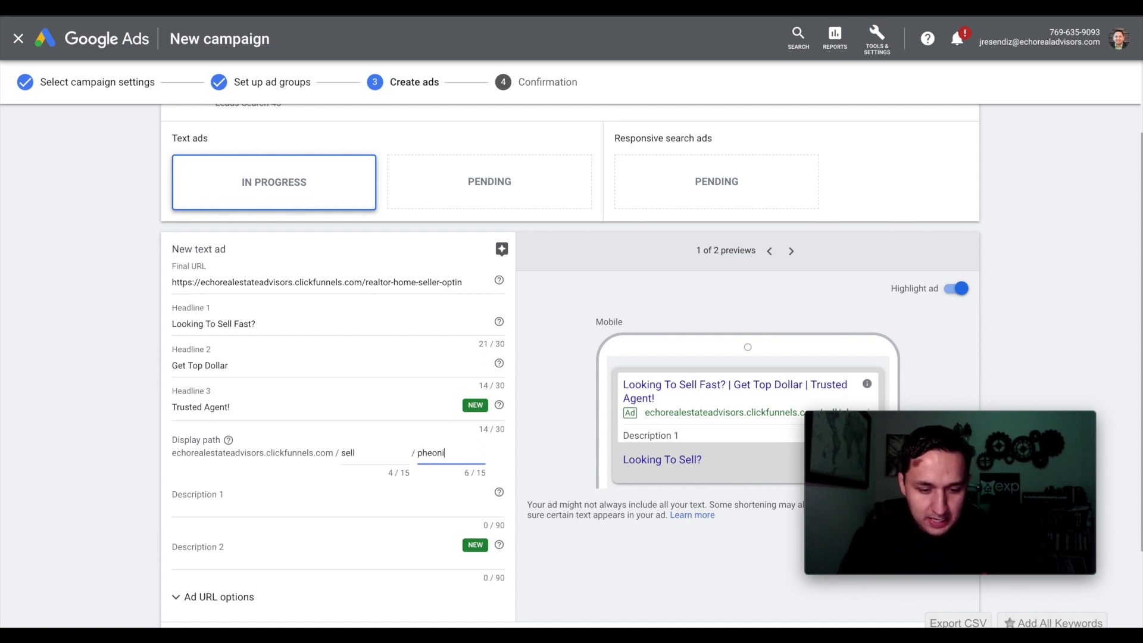
left_click(288, 534)
left_click(286, 511)
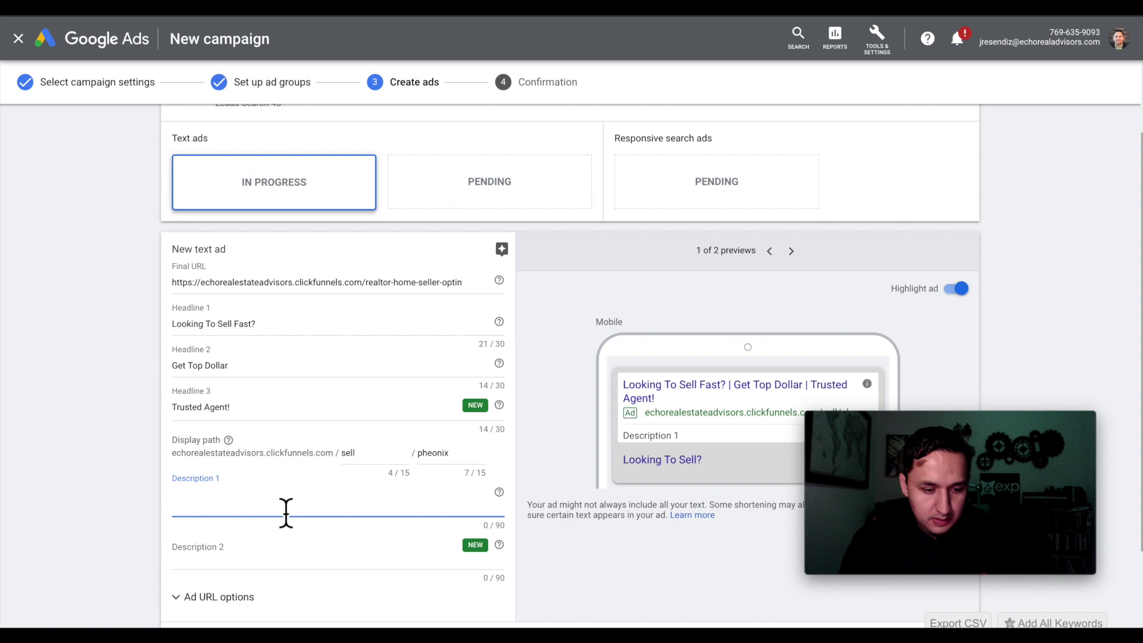
type("Tr")
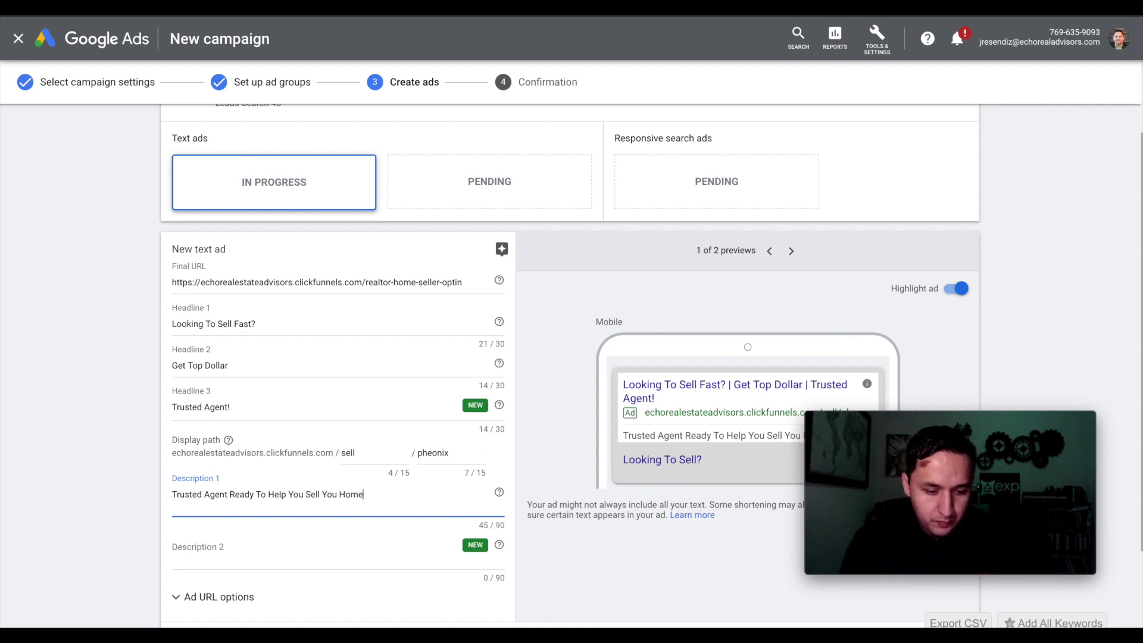
scroll(281, 556, "down", 2)
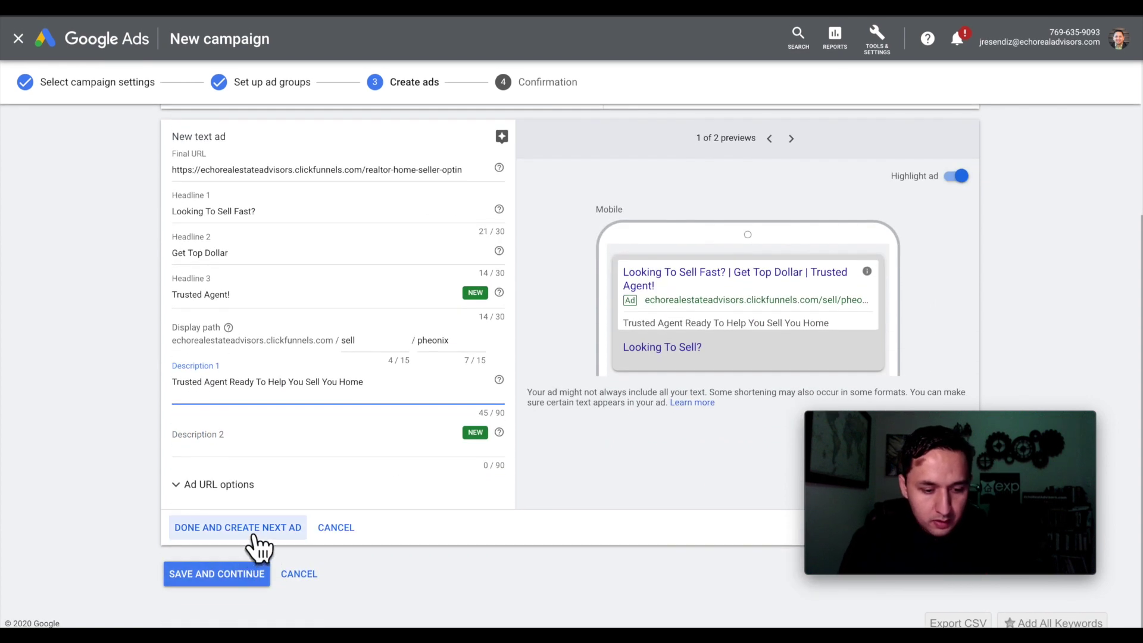
- Remove the policy-flagged '?' and '!' from Headlines 1 and 3, then save the ad
left_click(231, 572)
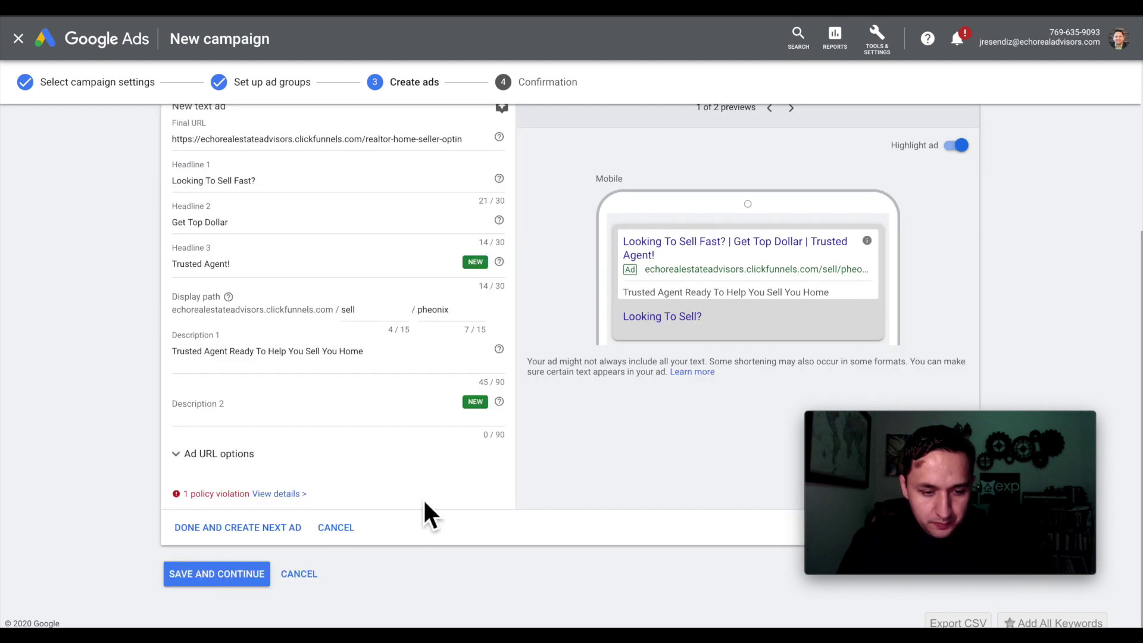
left_click(293, 493)
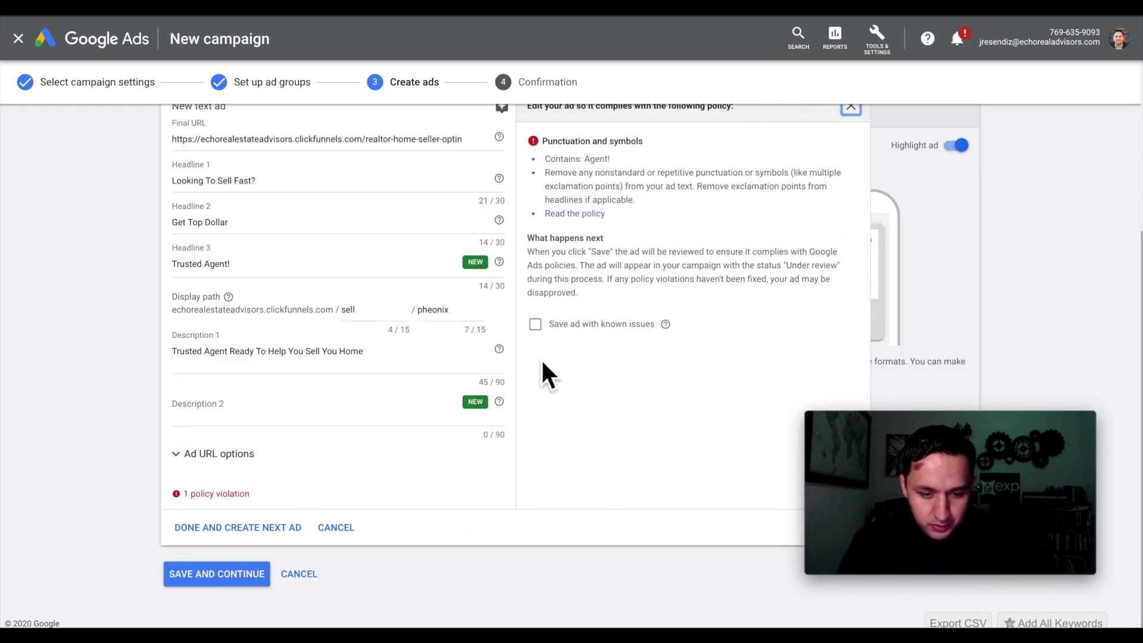
scroll(455, 222, "up", 3)
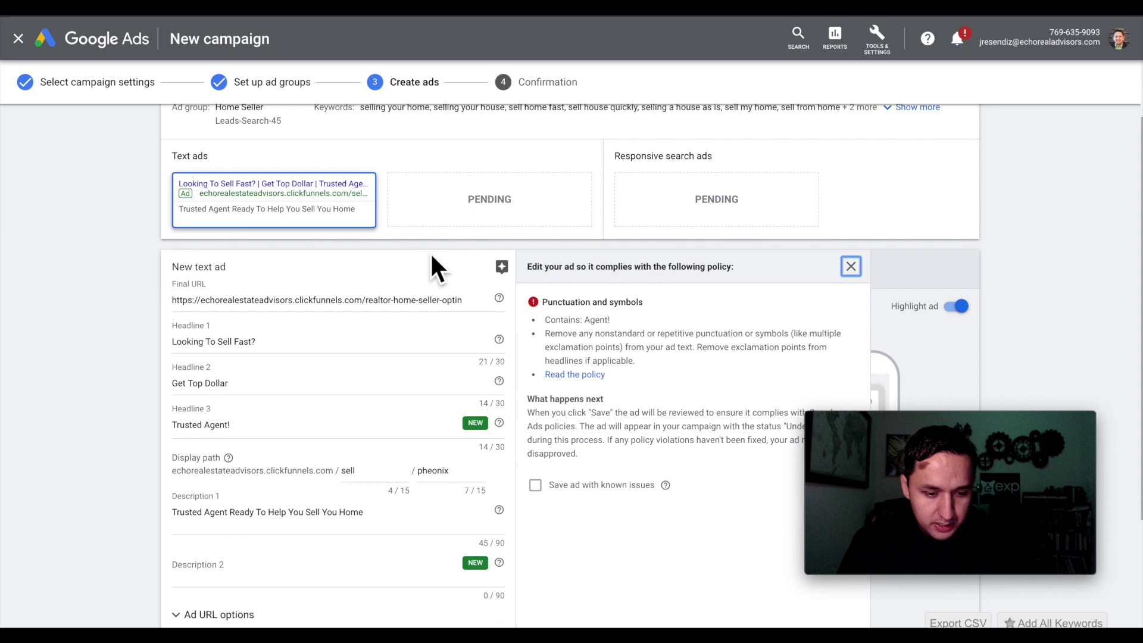
left_click(282, 345)
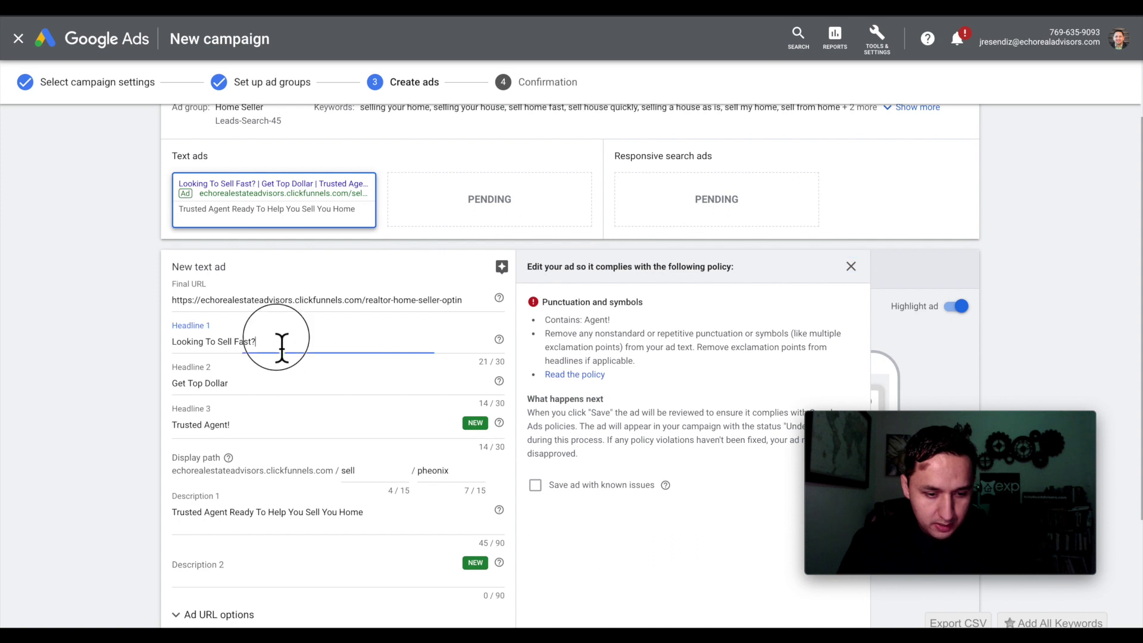
left_click(250, 431)
scroll(172, 483, "down", 3)
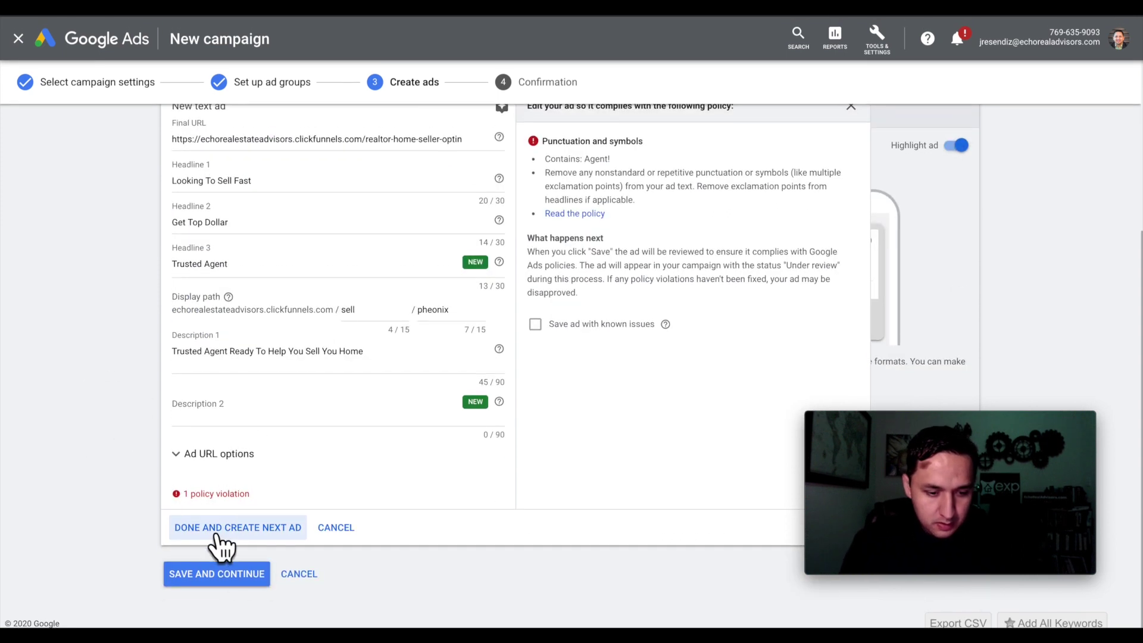
left_click(220, 528)
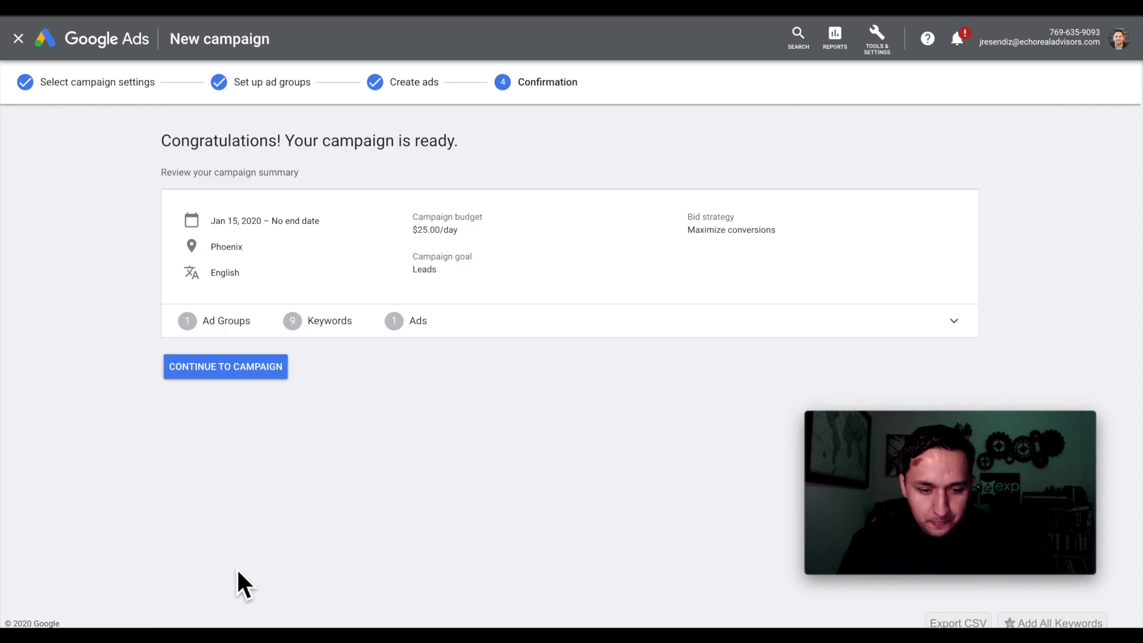